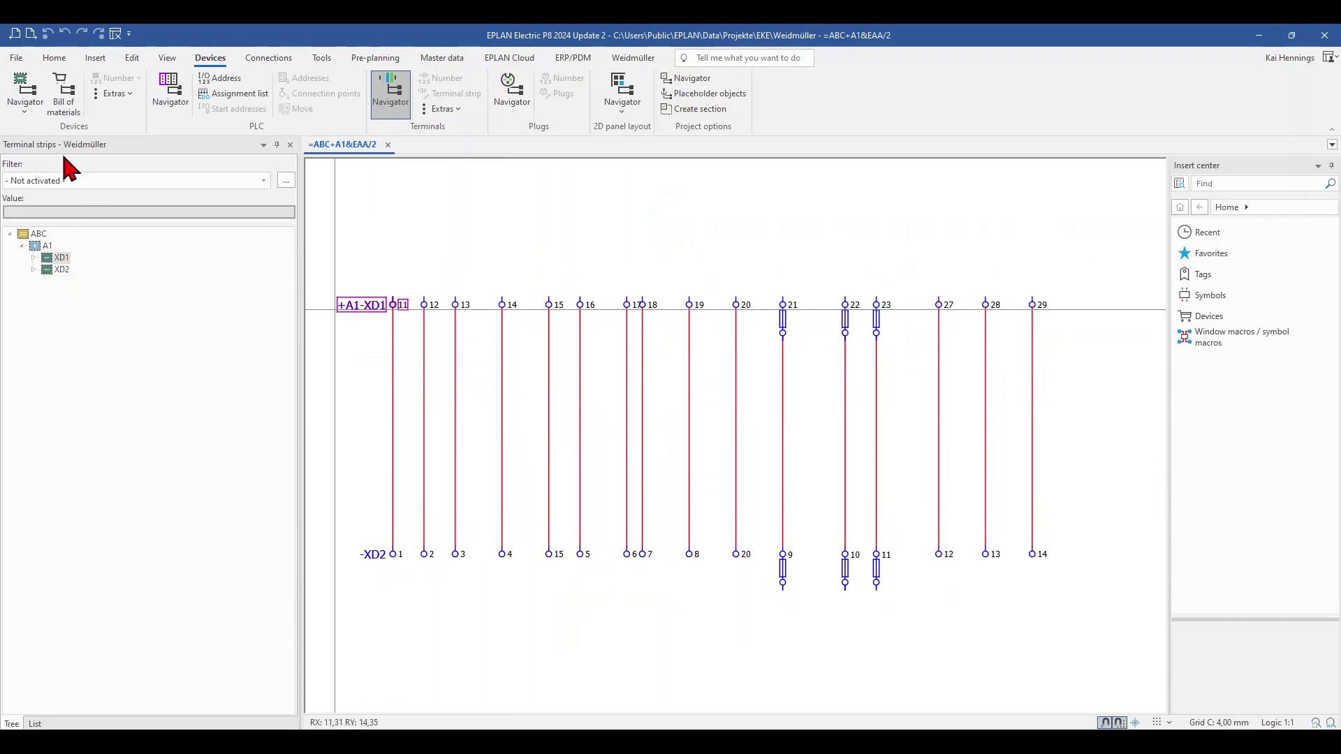
Step: Review terminal strip XD1 in its editing table, then export it to the Weidmüller Configurator
{"action": "right_click", "coordinate": [56, 262]}
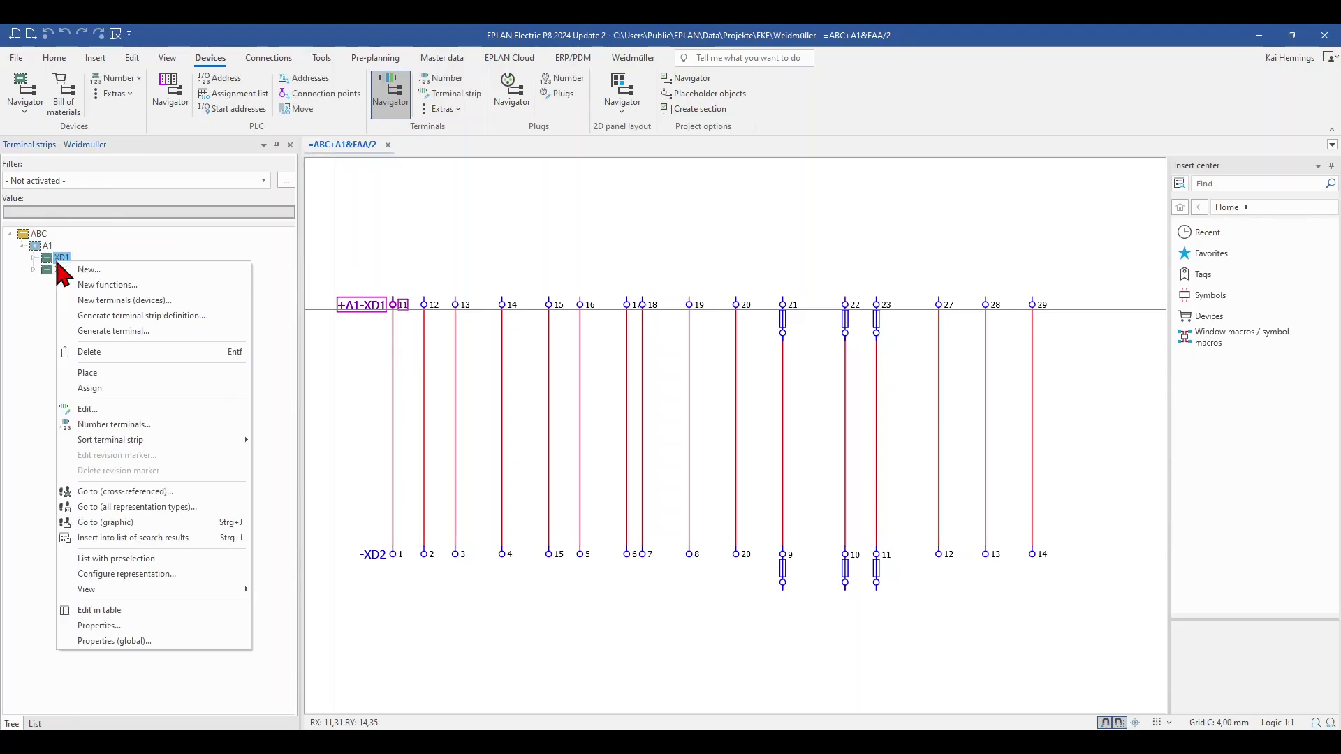
{"action": "left_click", "coordinate": [88, 409]}
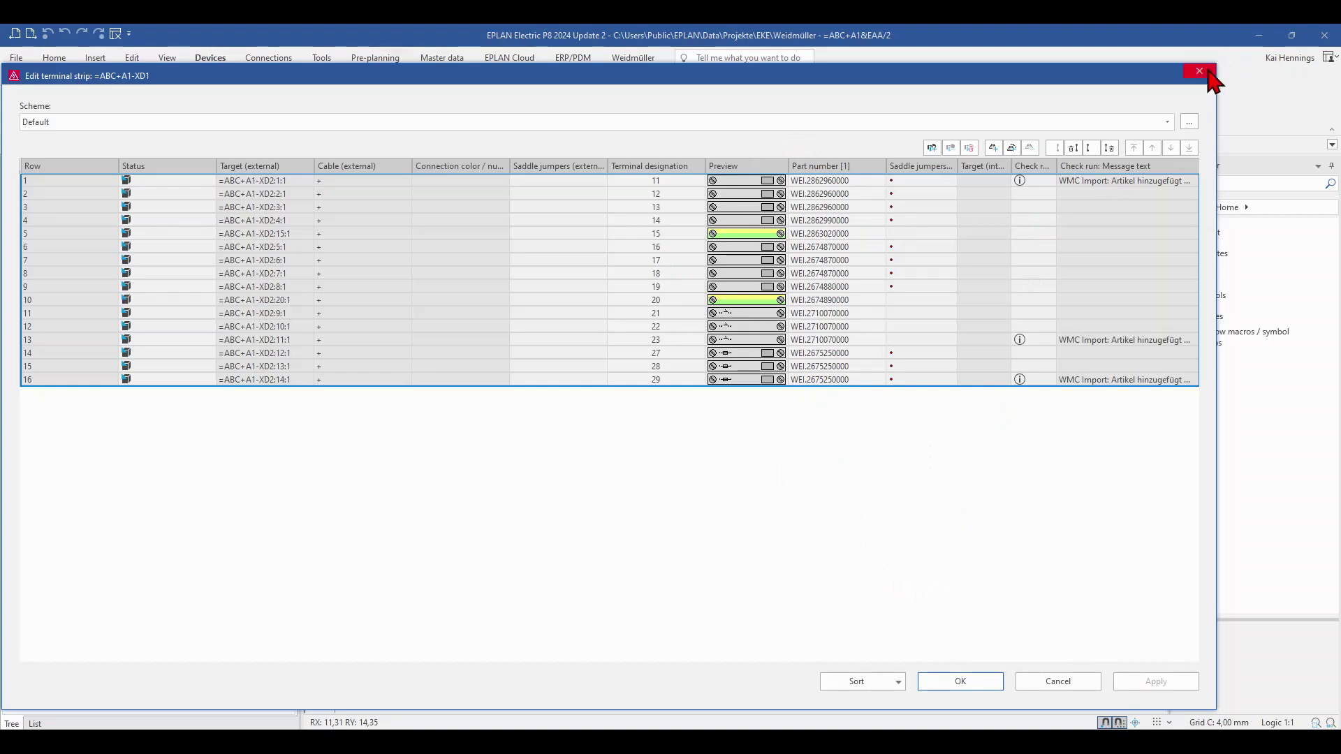
{"action": "left_click", "coordinate": [1207, 73]}
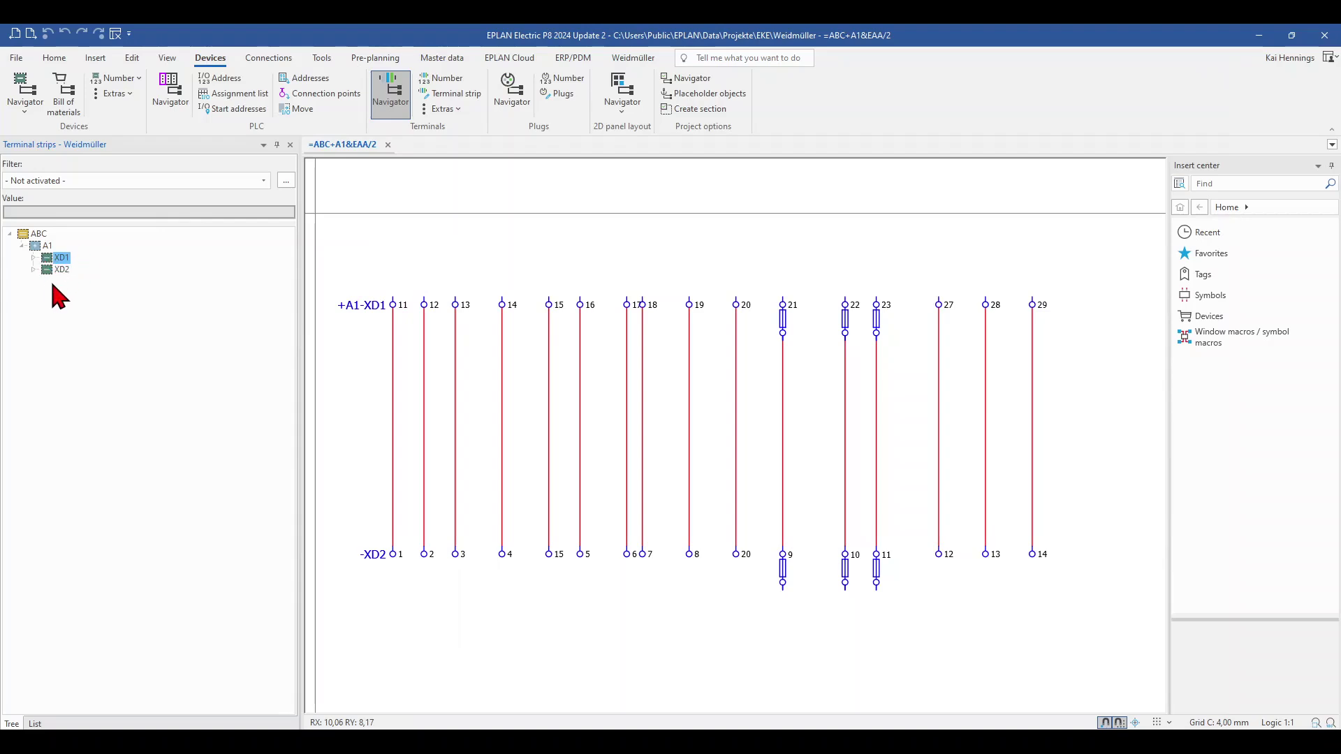
{"action": "left_click", "coordinate": [637, 59]}
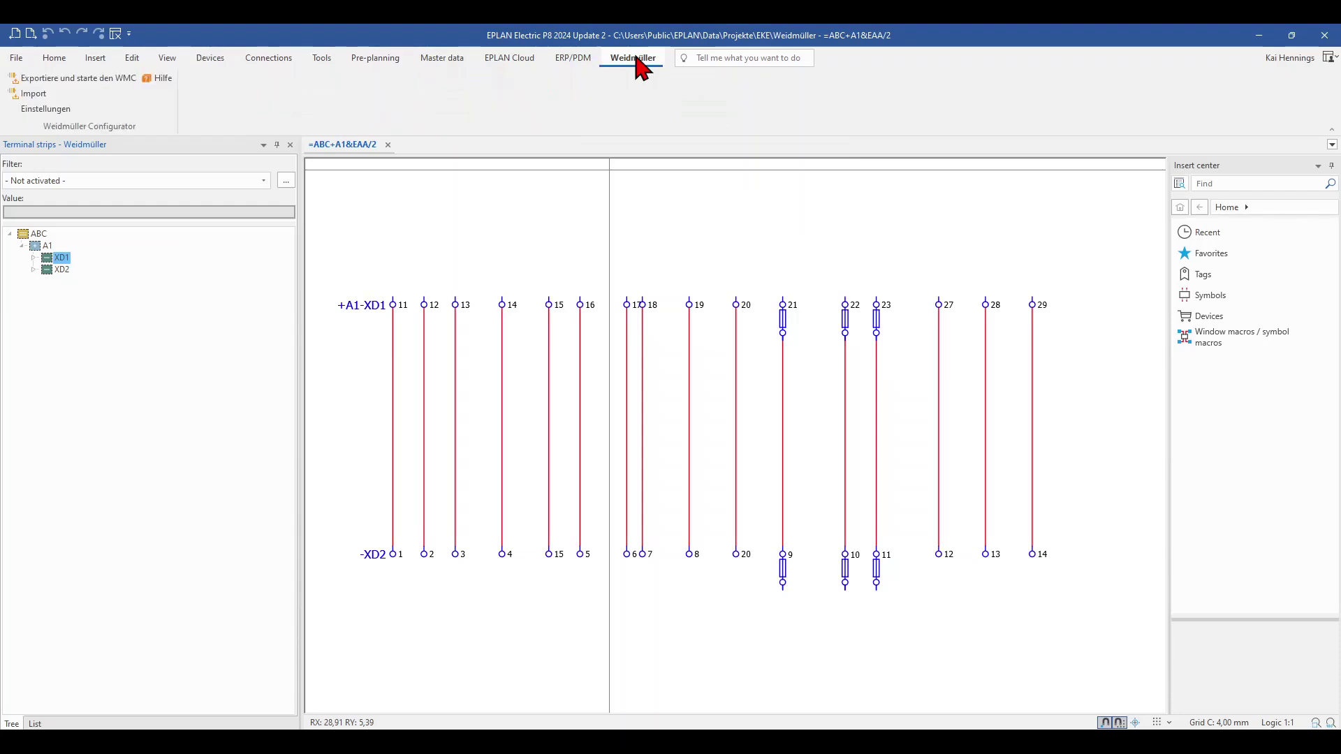
{"action": "left_click", "coordinate": [51, 83]}
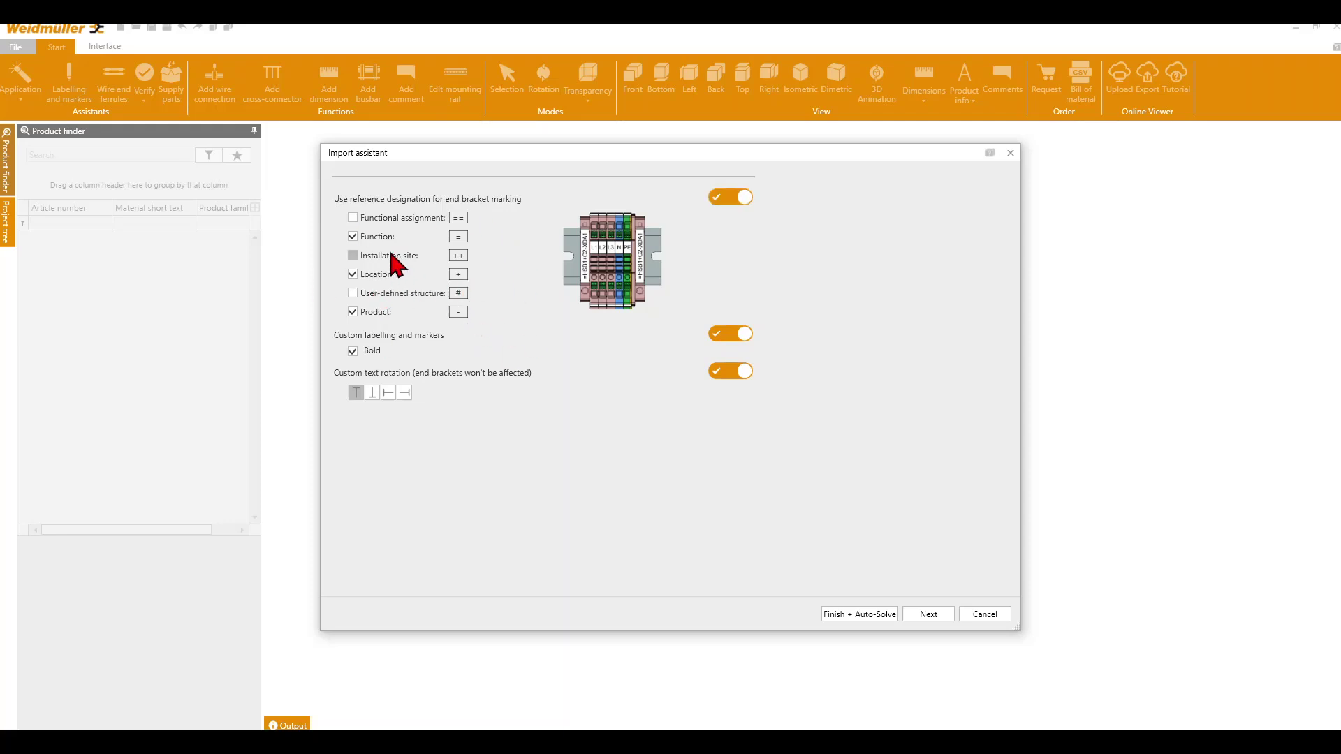
Step: Untick Function and Location for end-bracket marking, keep Product, and finish with Auto-Solve
{"action": "left_click", "coordinate": [353, 236]}
{"action": "left_click", "coordinate": [353, 273]}
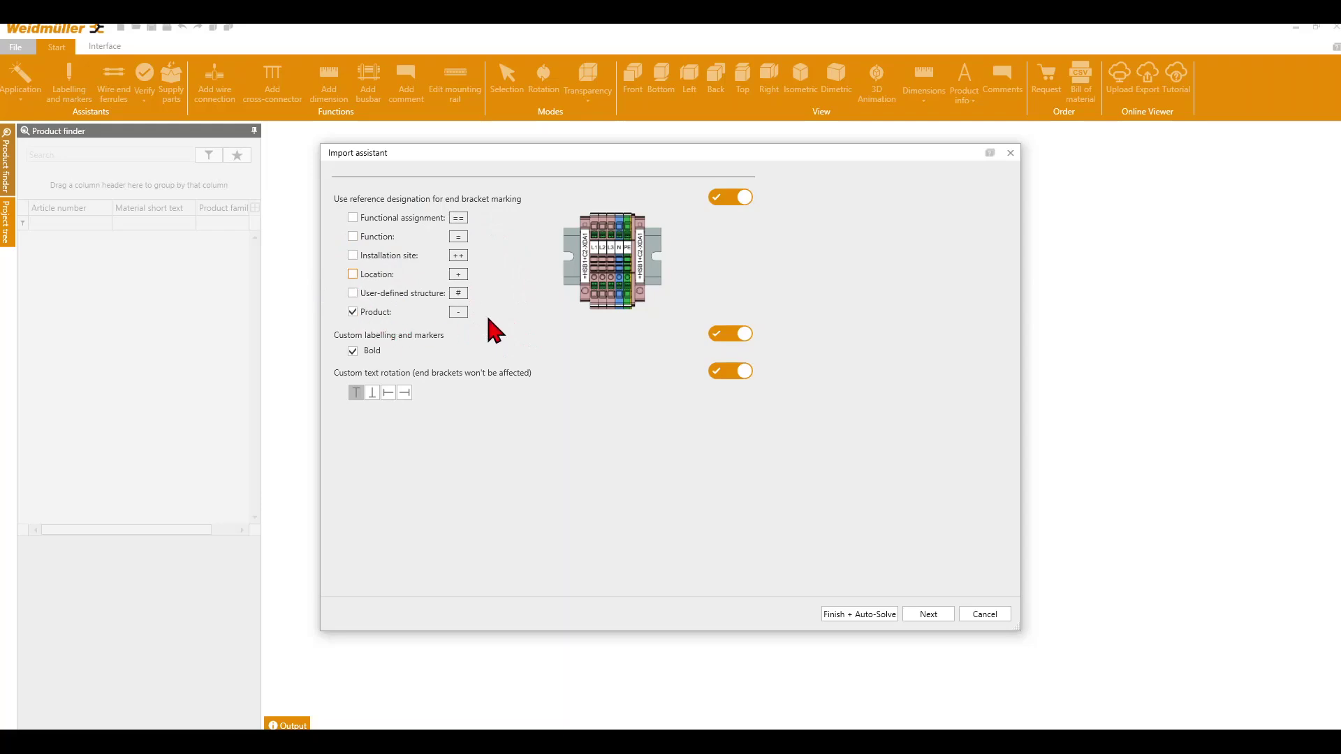
{"action": "left_click", "coordinate": [853, 619]}
{"action": "left_click", "coordinate": [861, 615]}
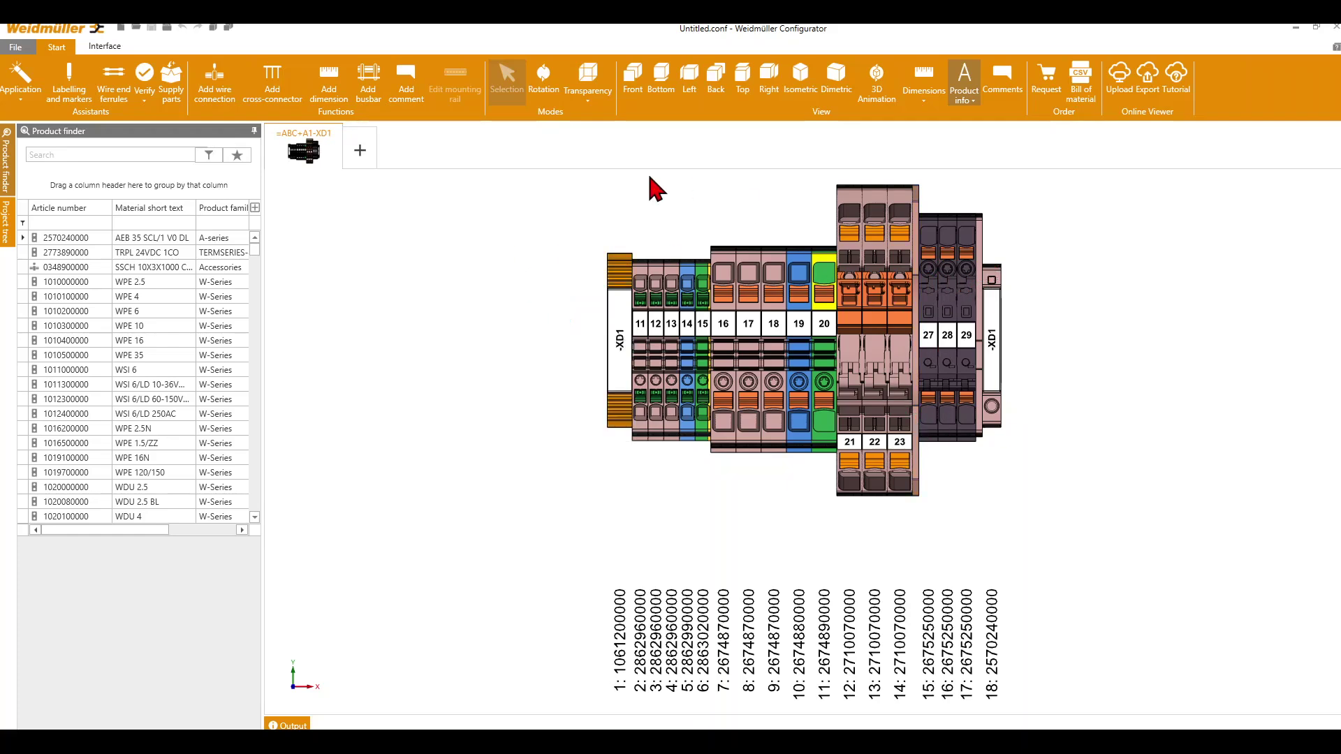
{"action": "left_click", "coordinate": [620, 274]}
{"action": "right_click", "coordinate": [624, 283]}
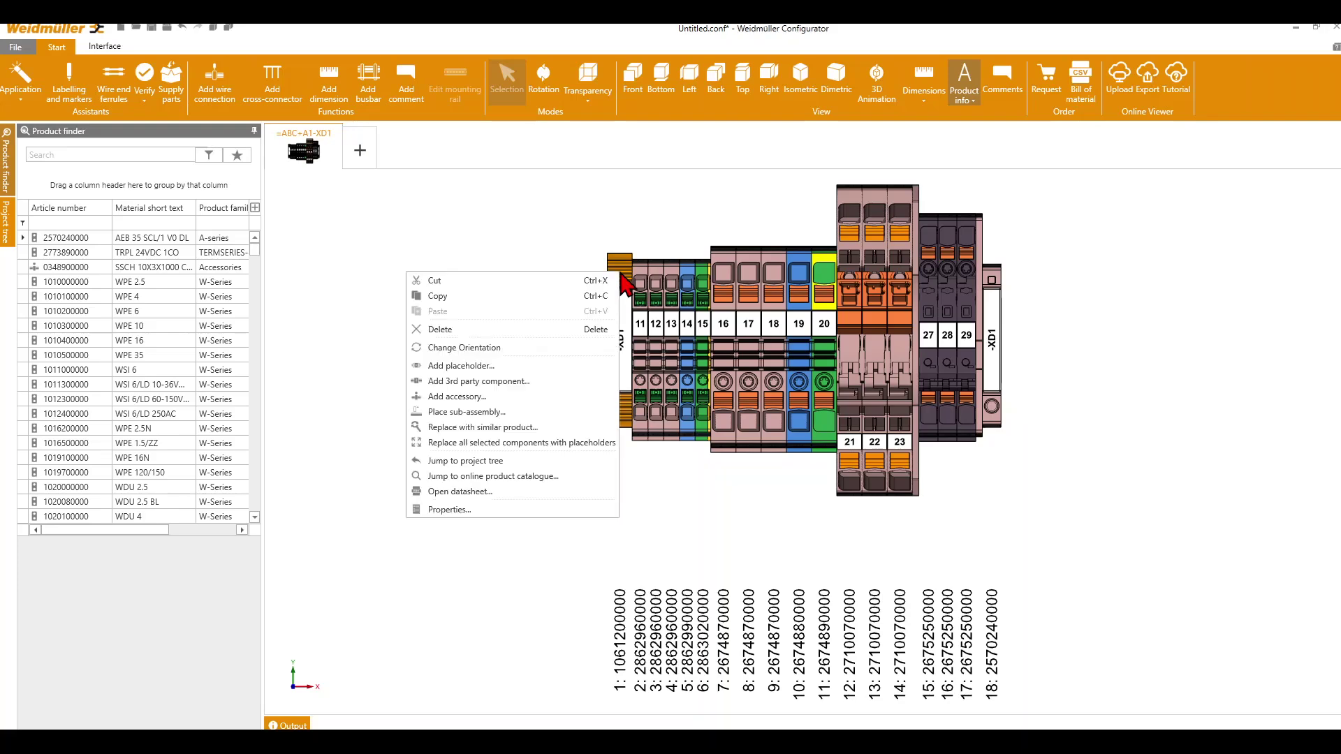
{"action": "left_click", "coordinate": [526, 423]}
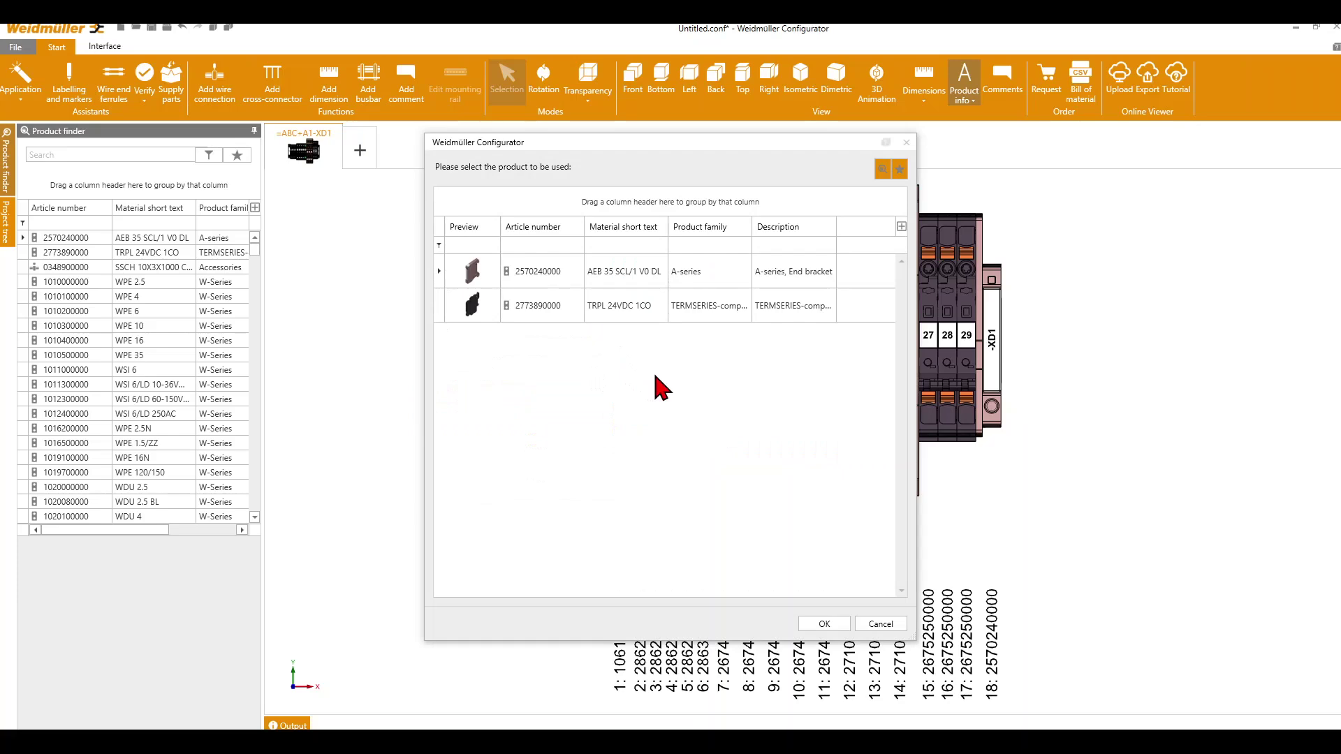
{"action": "left_click", "coordinate": [598, 279]}
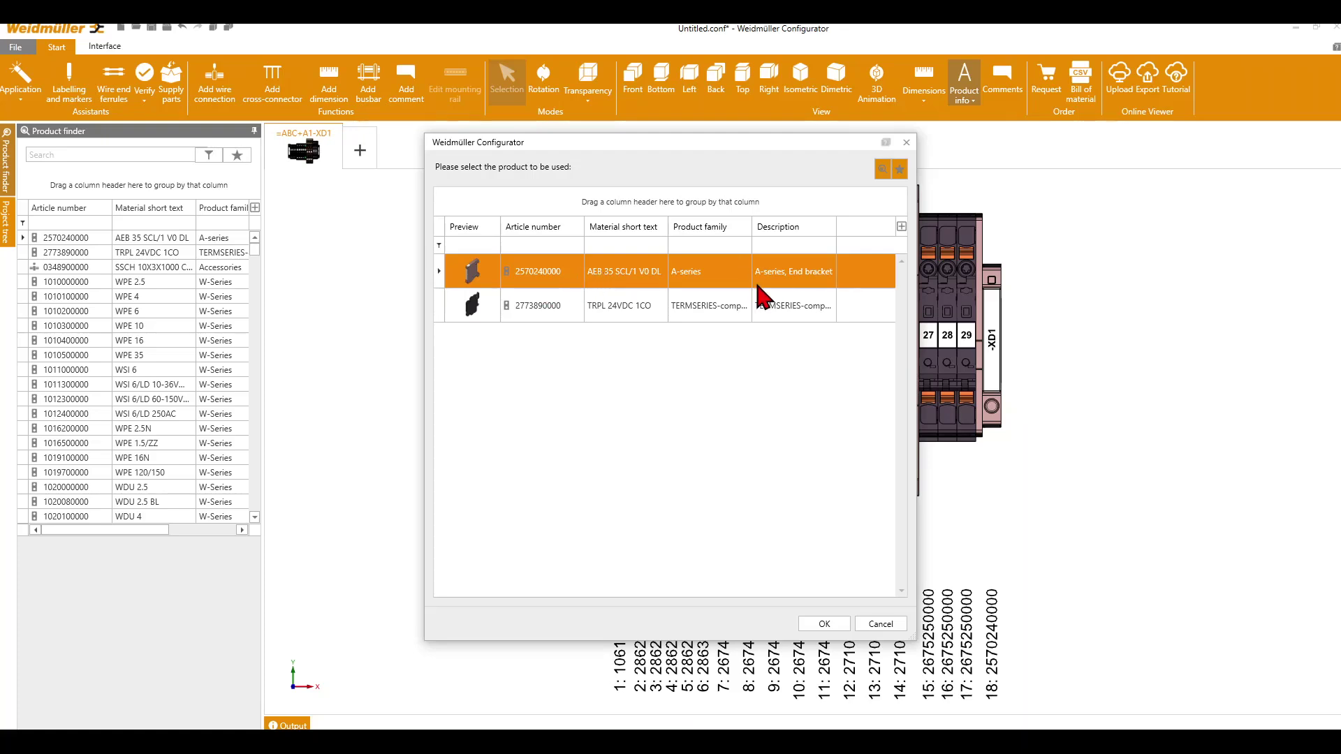
{"action": "left_click", "coordinate": [901, 170]}
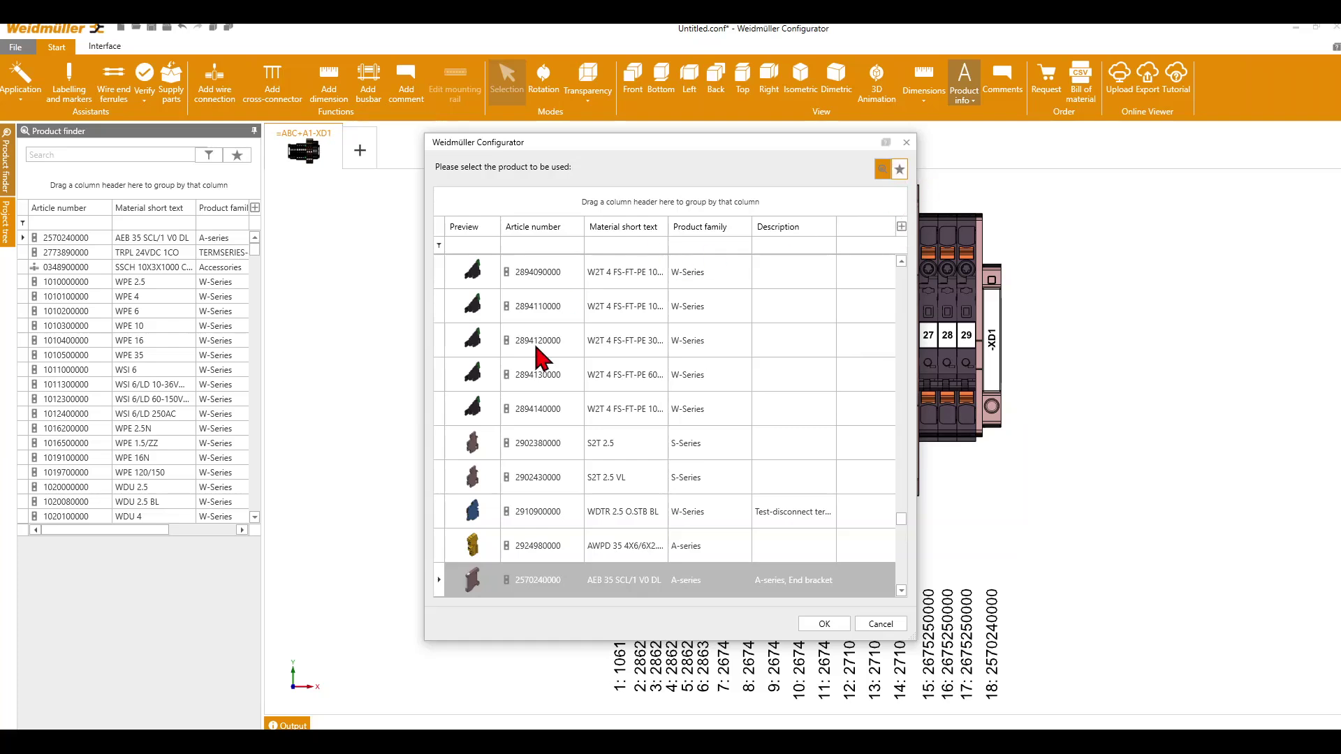
{"action": "right_click", "coordinate": [653, 278]}
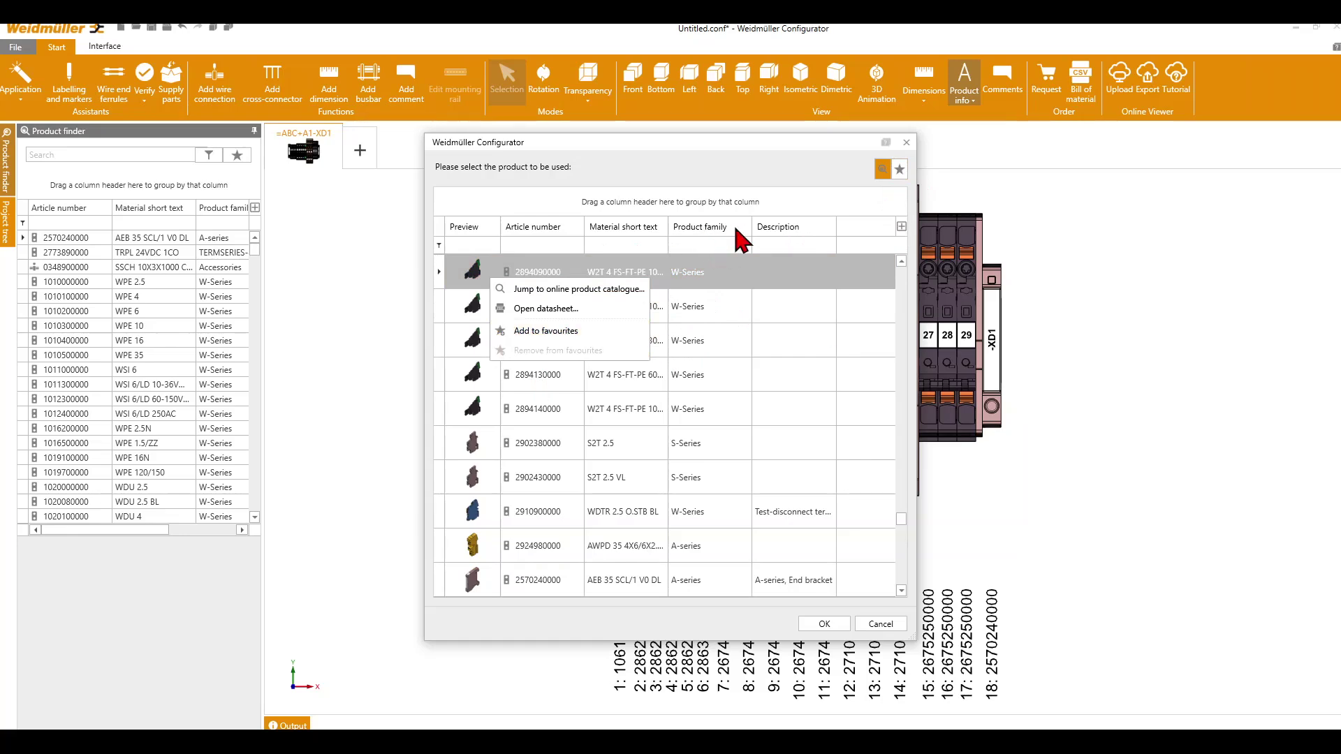
{"action": "left_click", "coordinate": [900, 174]}
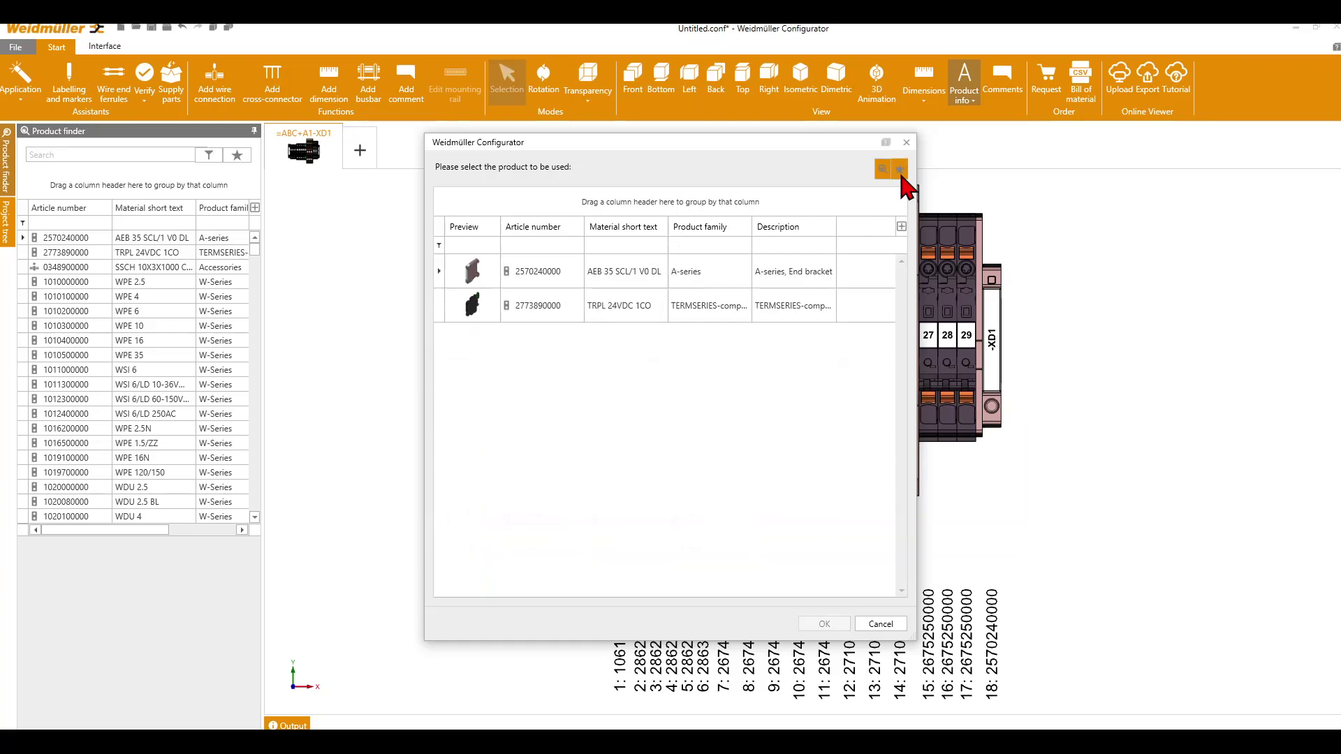
{"action": "left_click", "coordinate": [616, 271]}
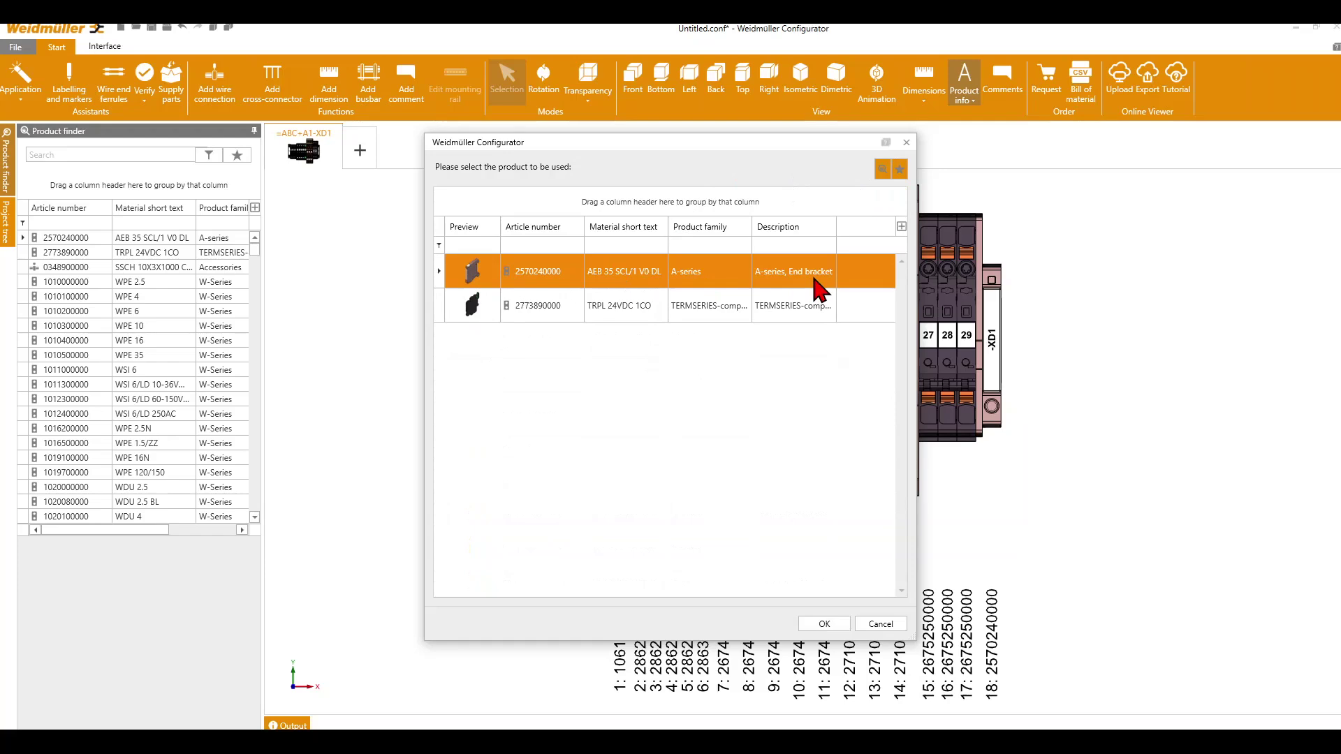
{"action": "left_click", "coordinate": [820, 626]}
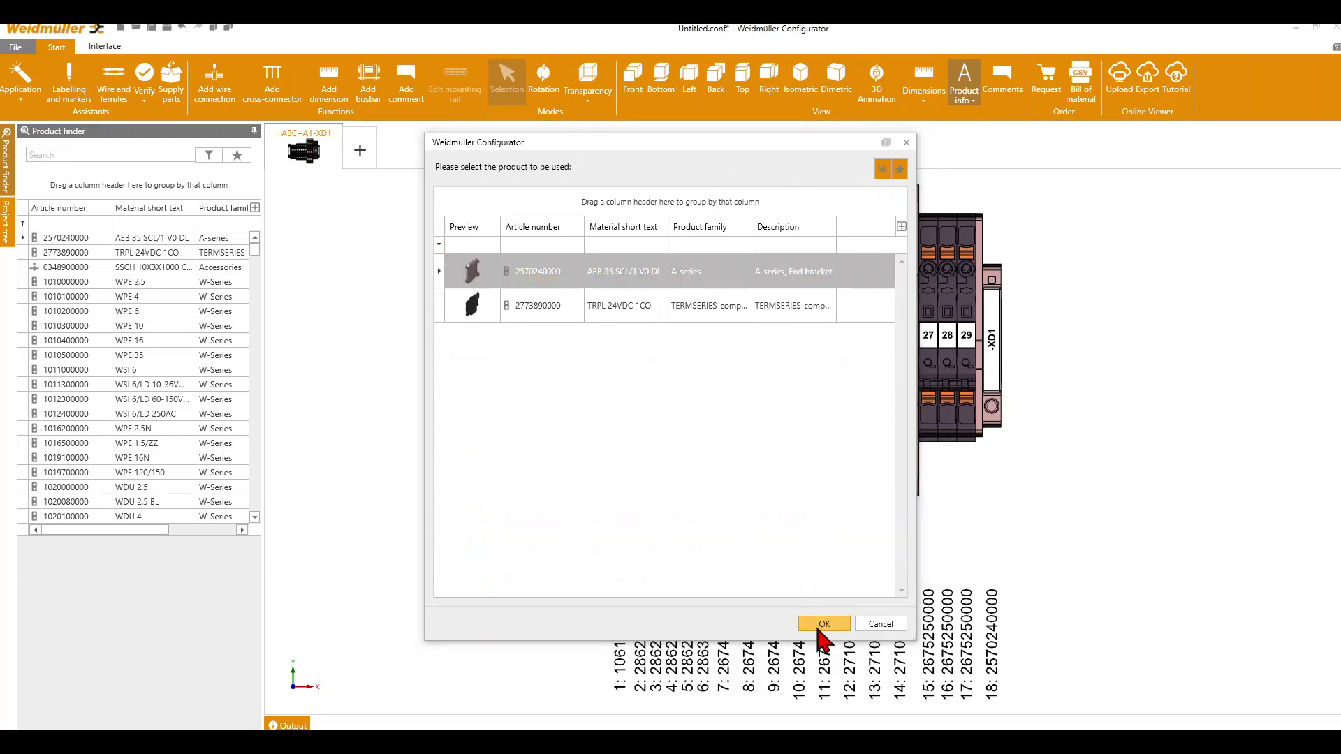
{"action": "left_click", "coordinate": [753, 430]}
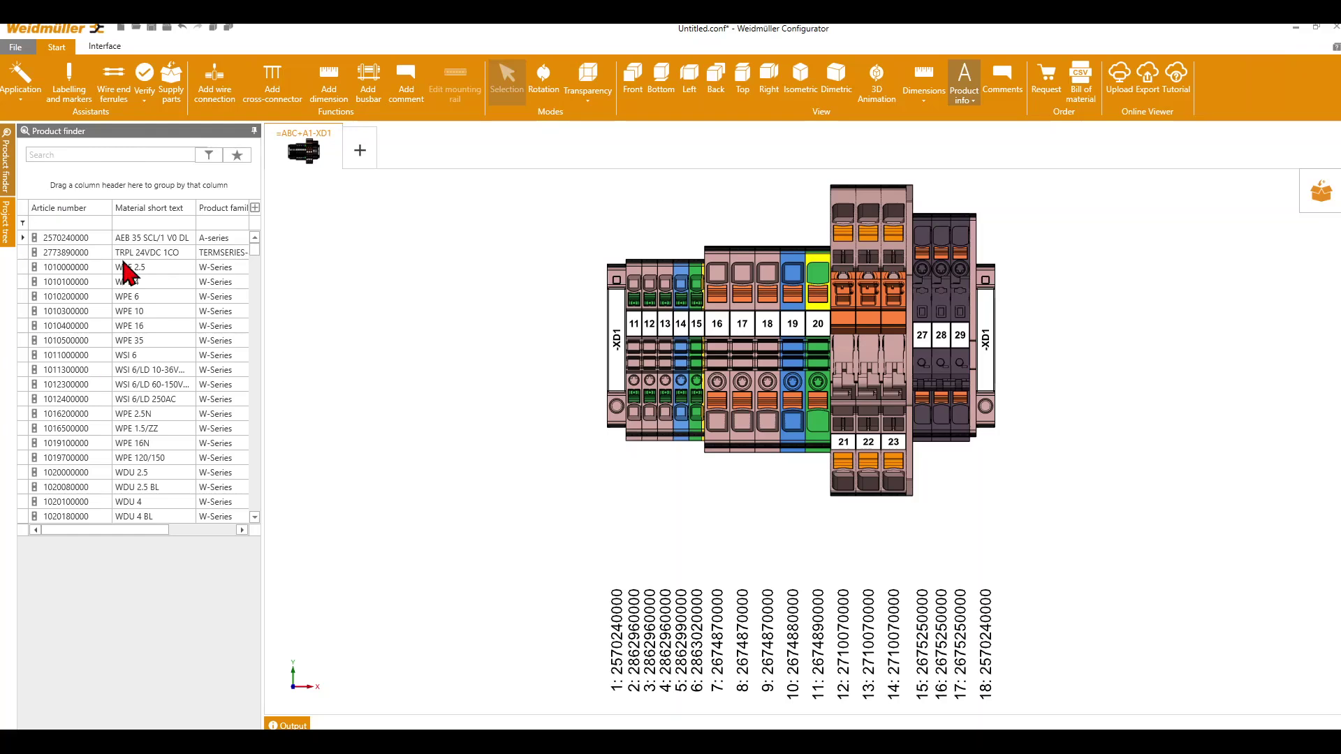
Step: Add WPE 4 to favourites and filter the Product finder to favourite articles only
{"action": "left_click", "coordinate": [75, 155]}
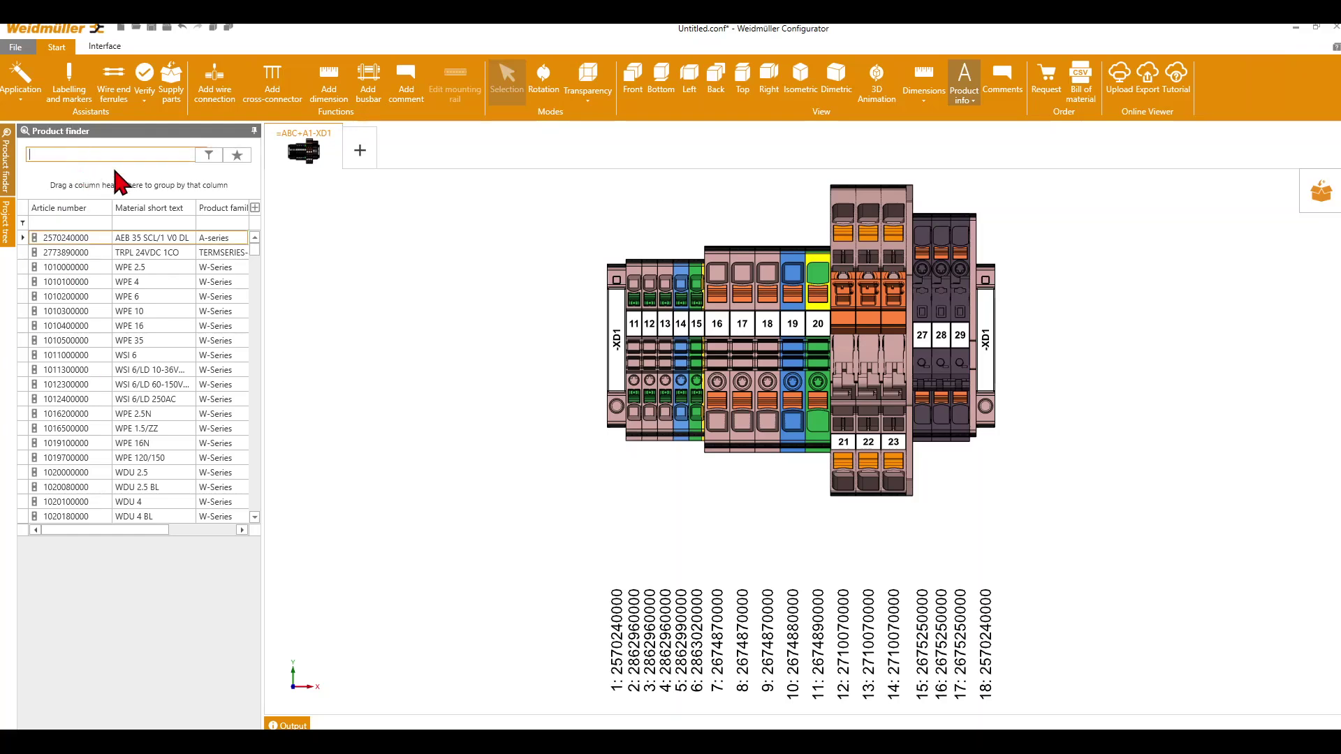
{"action": "left_click", "coordinate": [138, 283]}
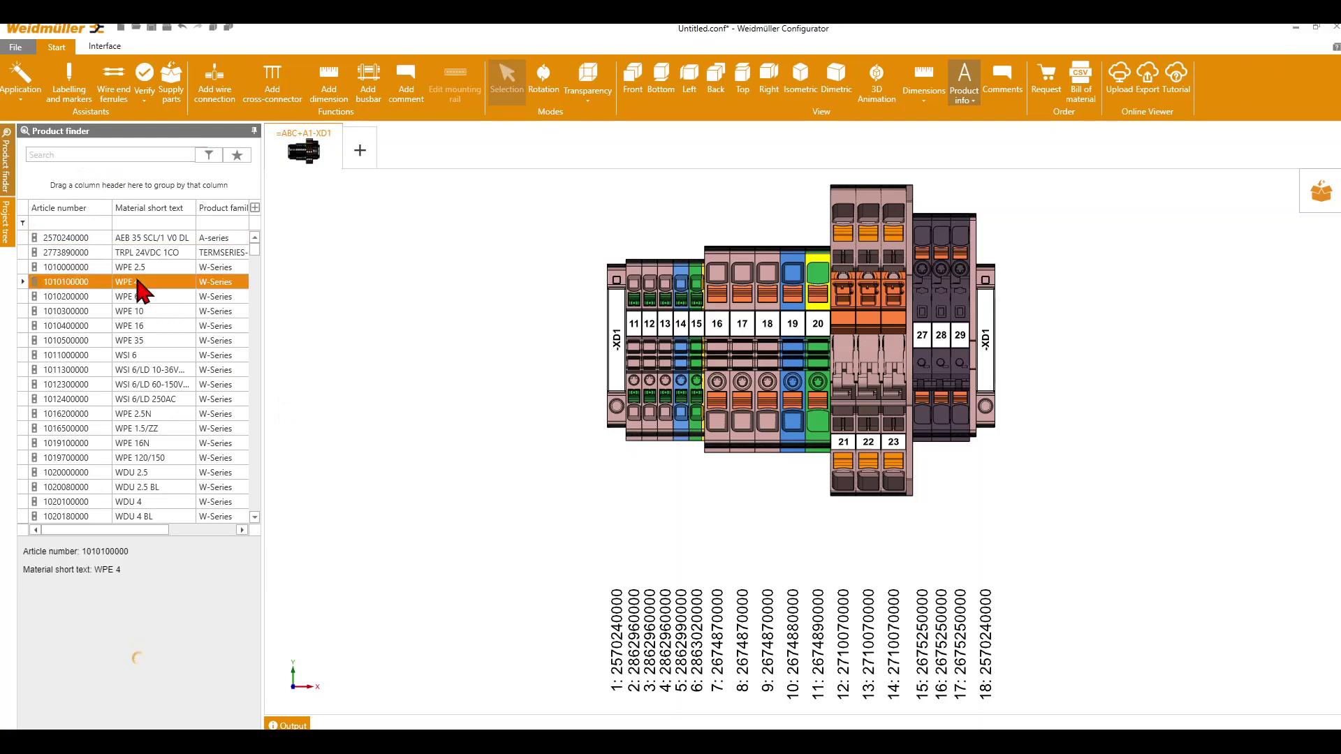
{"action": "right_click", "coordinate": [137, 281]}
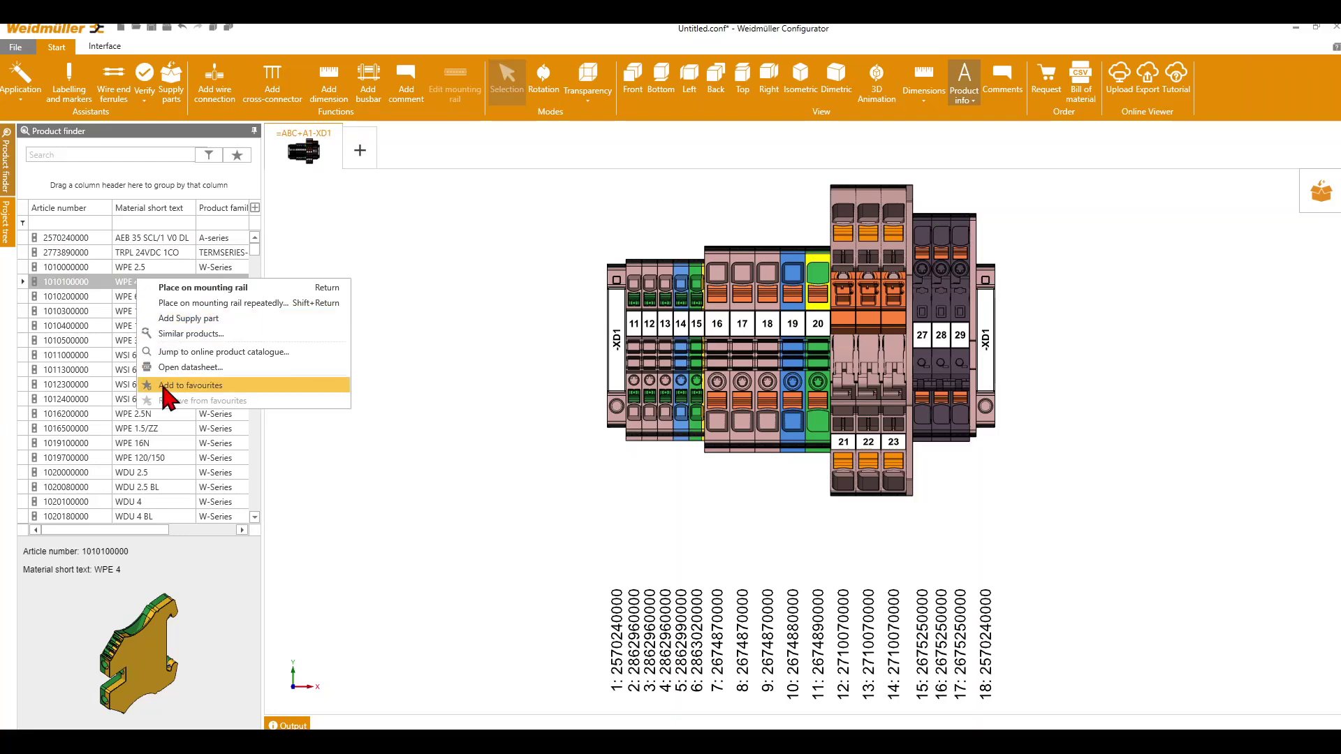
{"action": "left_click", "coordinate": [238, 155]}
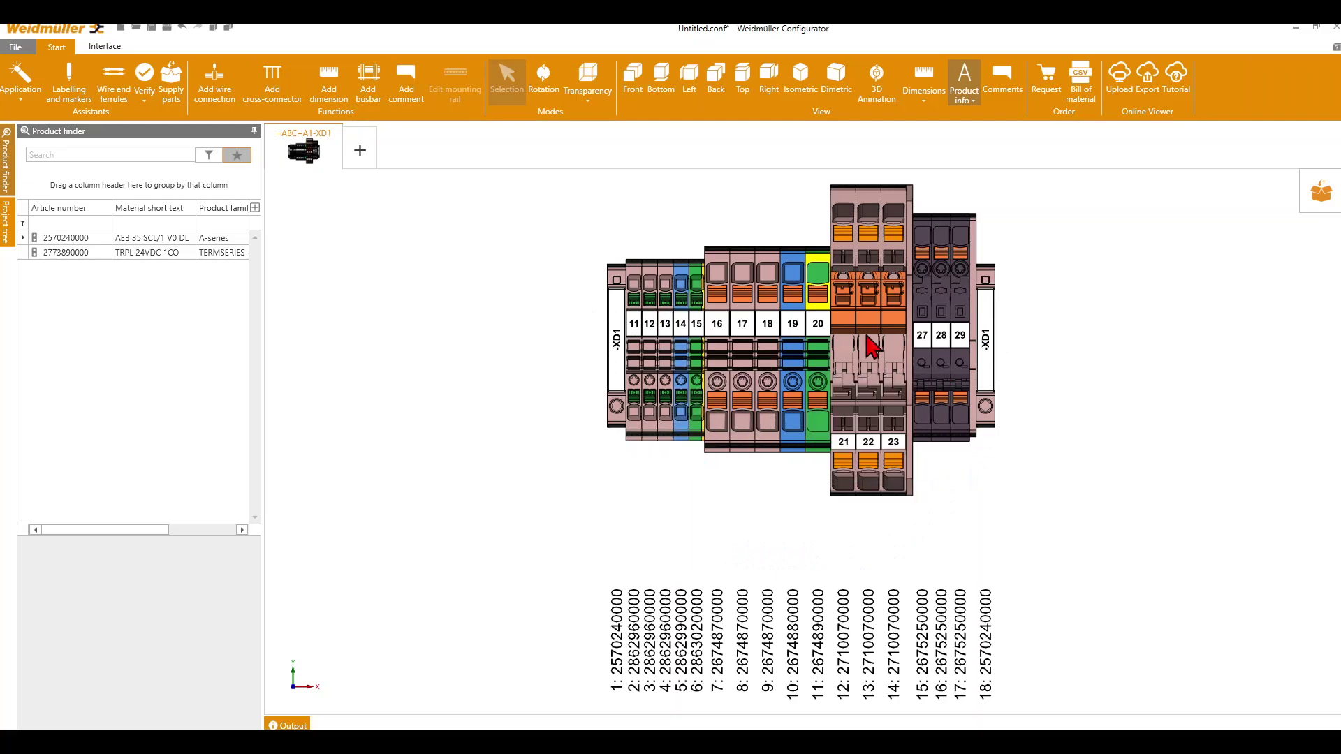
{"action": "mouse_move", "coordinate": [872, 346]}
Step: Send XD1 back with EPLAN Export from the Interface tab and dismiss the message list
{"action": "left_click", "coordinate": [106, 47]}
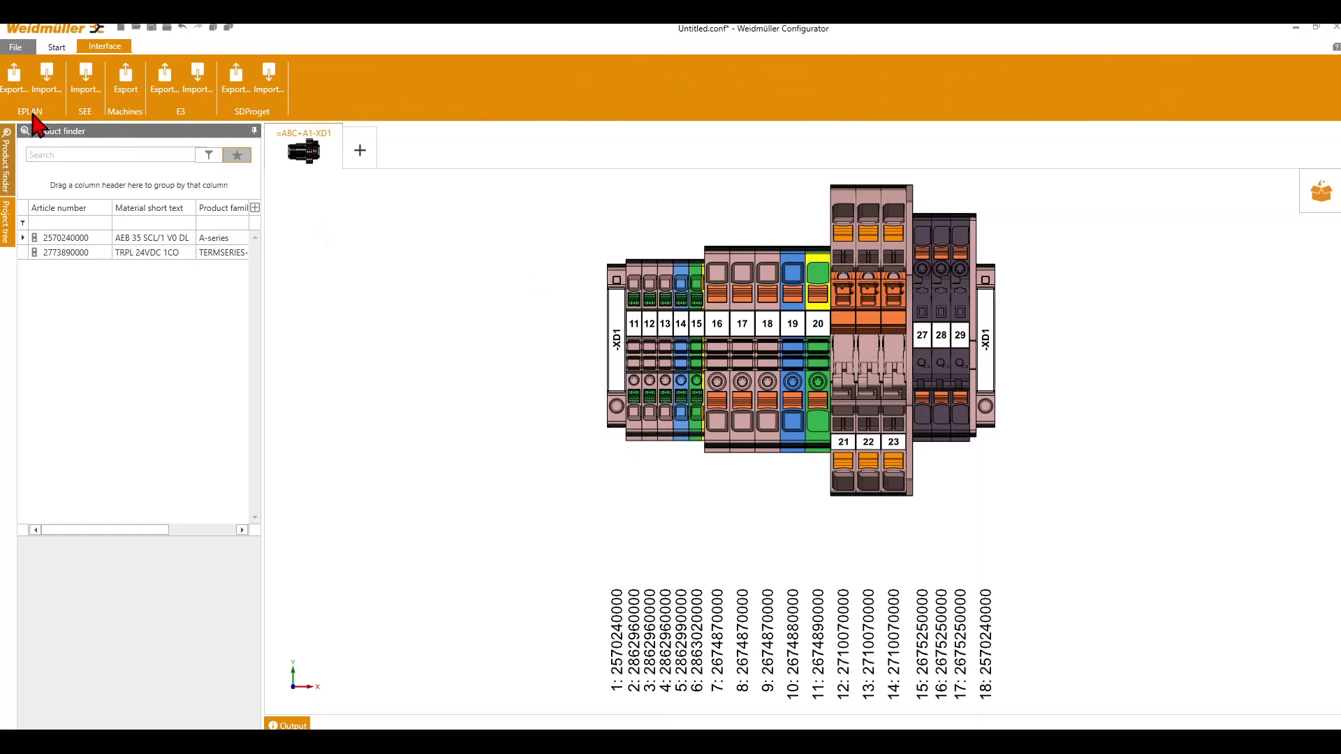
{"action": "left_click", "coordinate": [17, 97]}
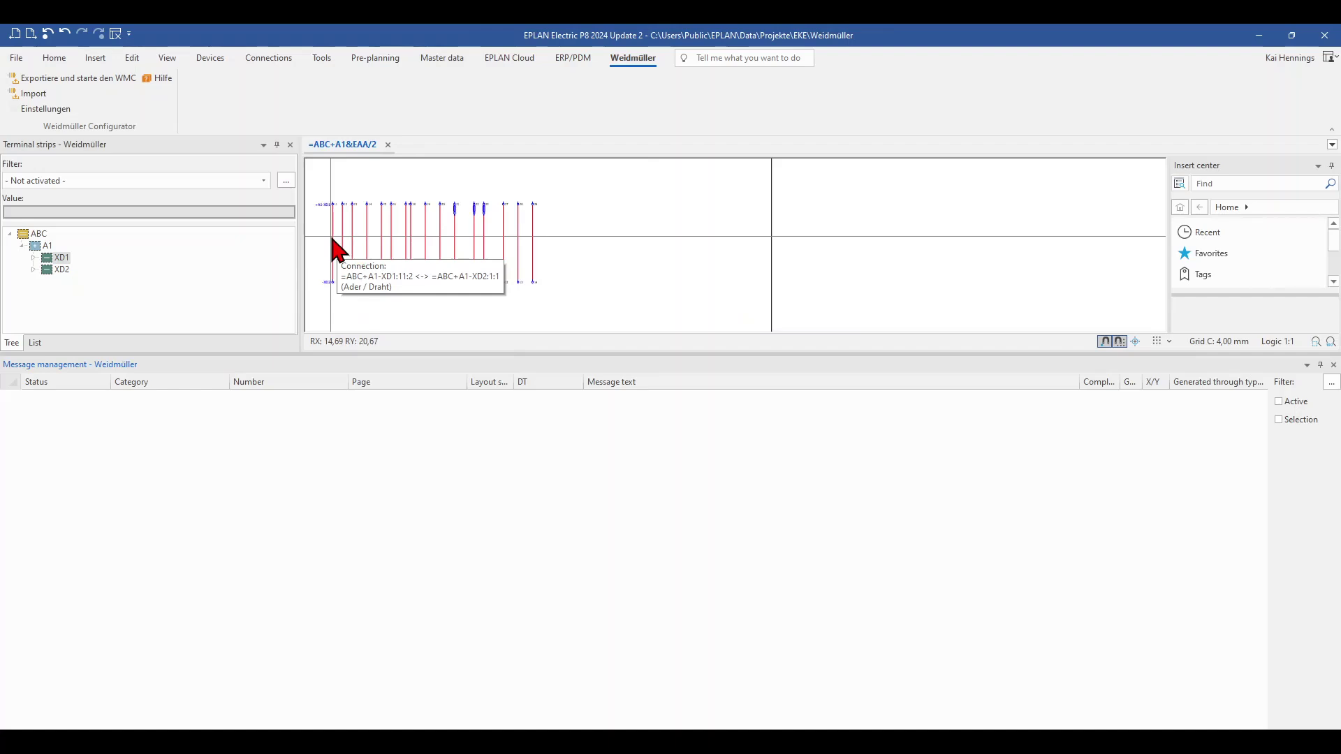
{"action": "left_click", "coordinate": [1333, 364]}
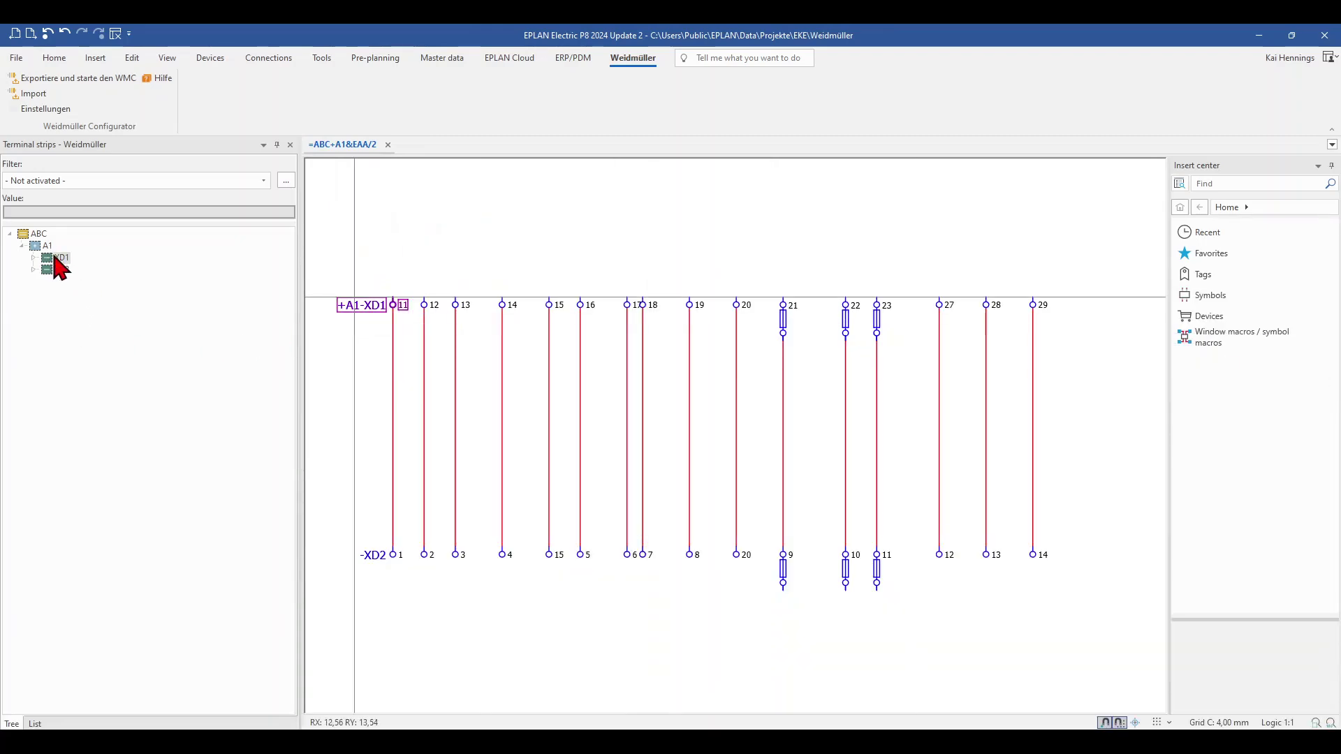
{"action": "right_click", "coordinate": [54, 256]}
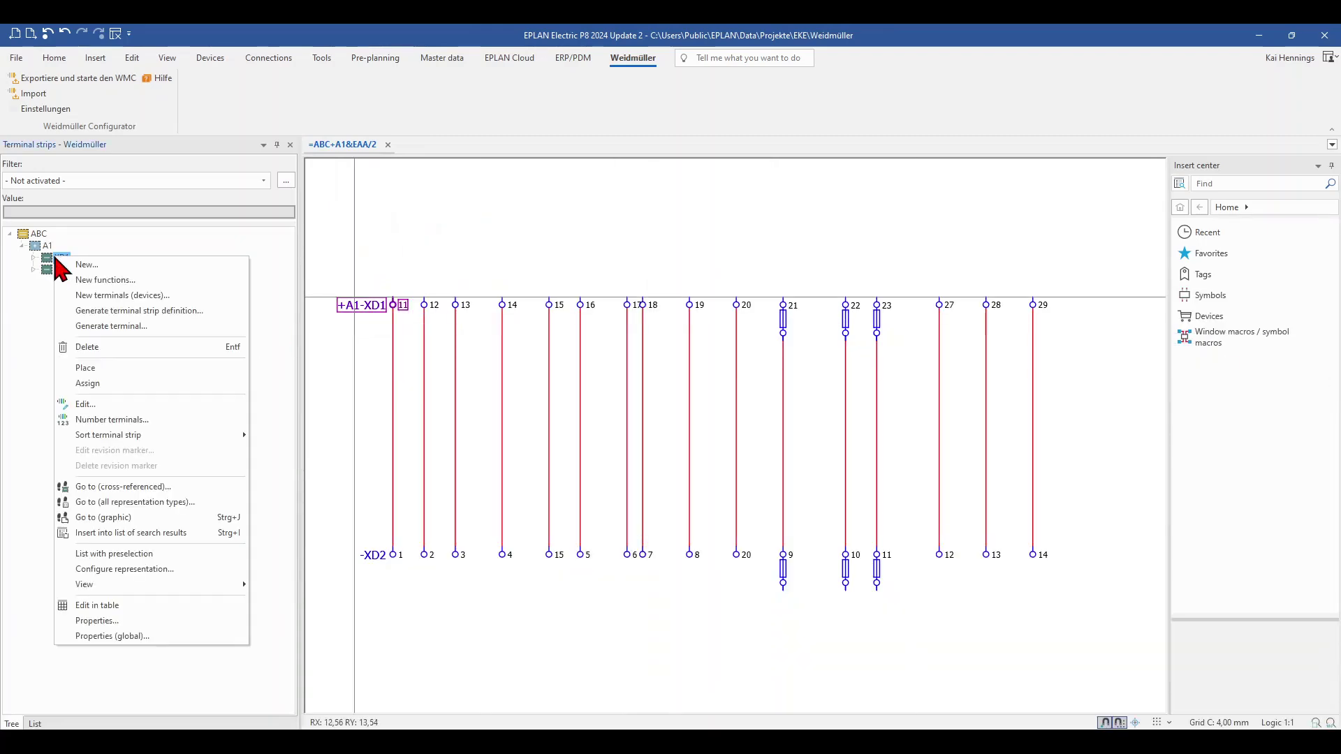
{"action": "left_click", "coordinate": [98, 404]}
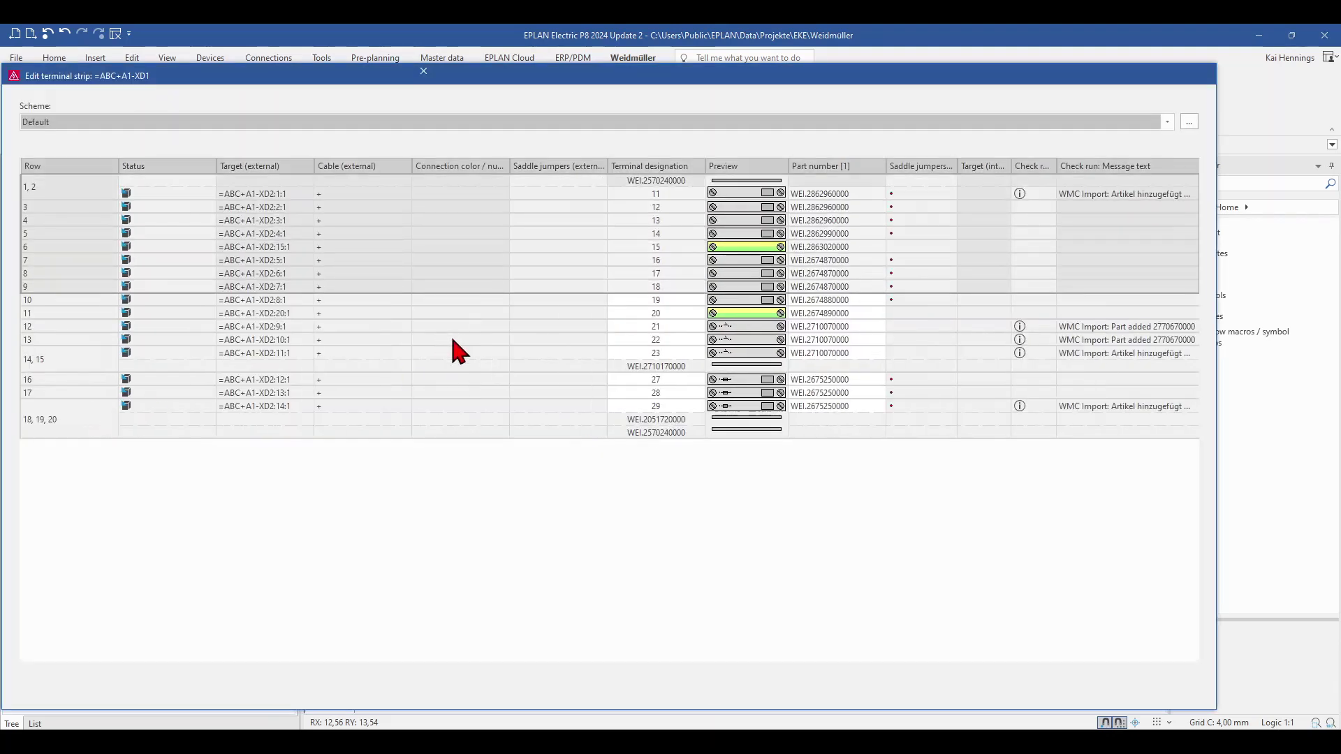
{"action": "left_click", "coordinate": [772, 190]}
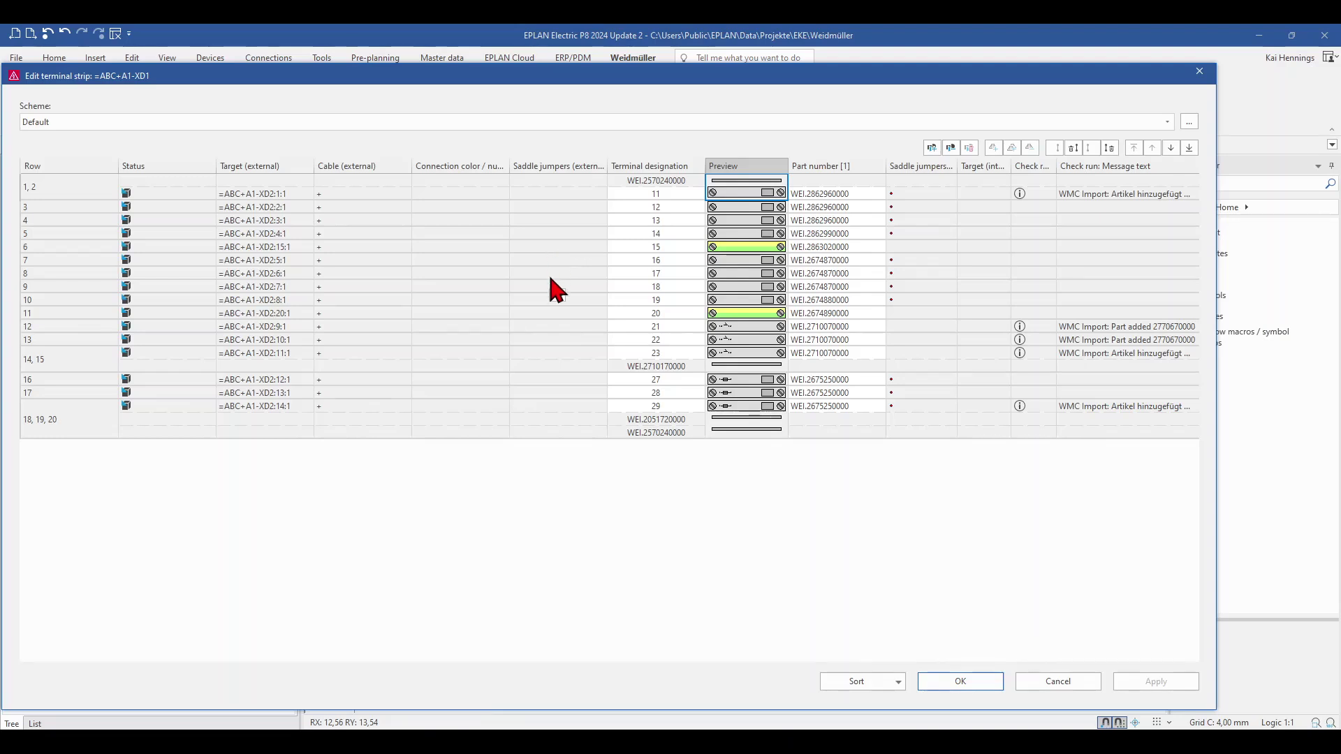
{"action": "left_click", "coordinate": [1079, 686]}
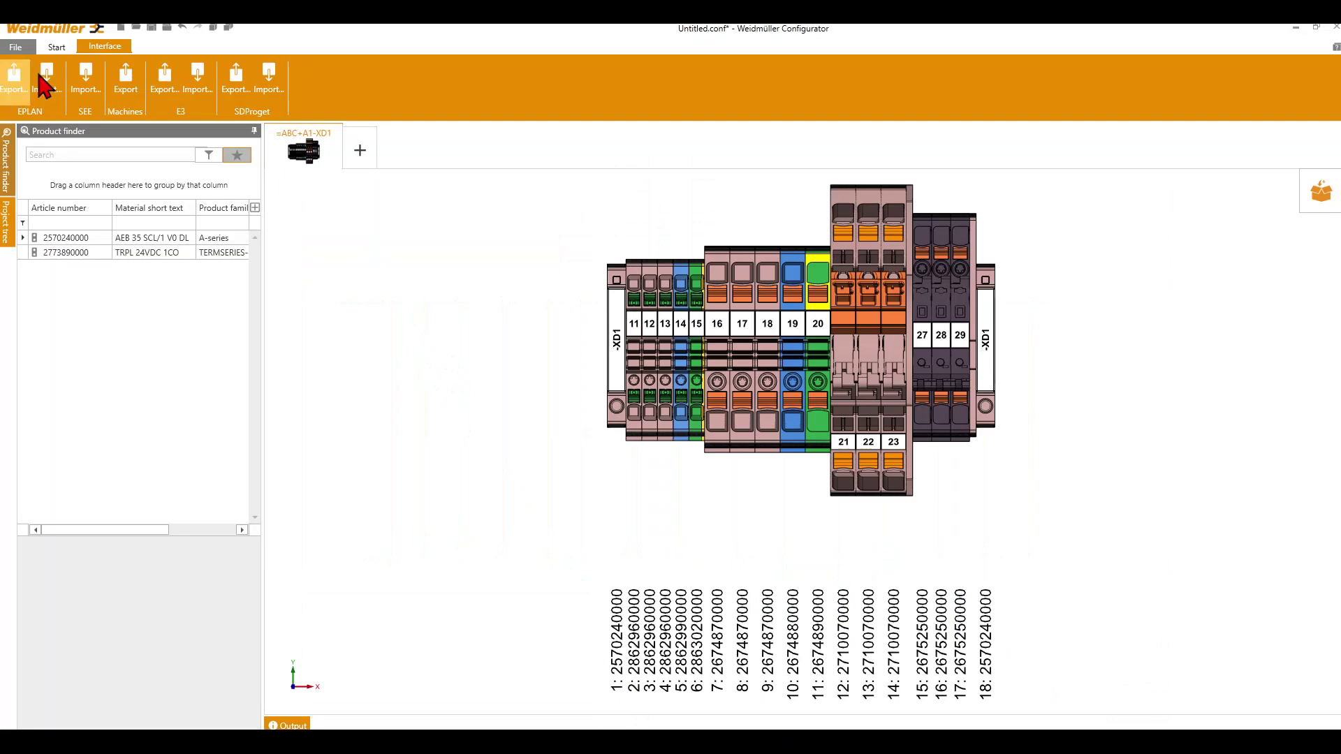
{"action": "left_click", "coordinate": [58, 48]}
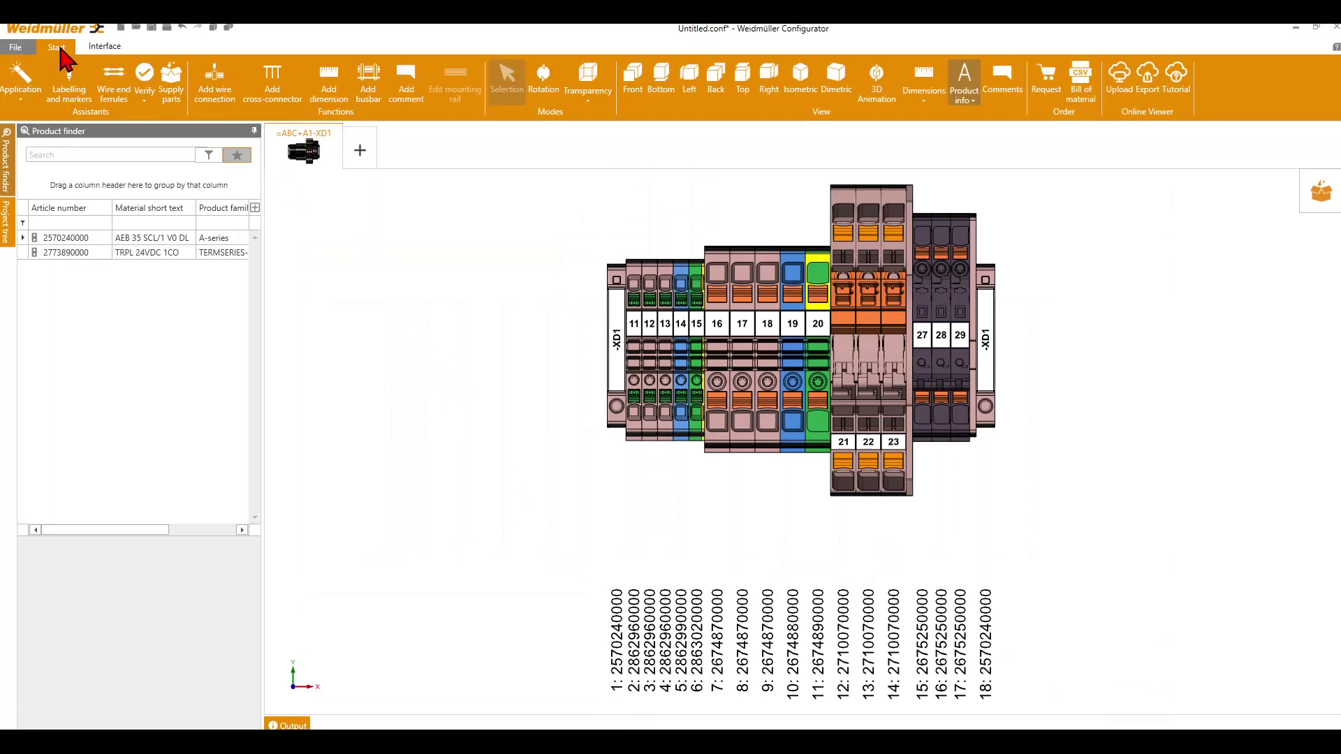
{"action": "left_click", "coordinate": [16, 47]}
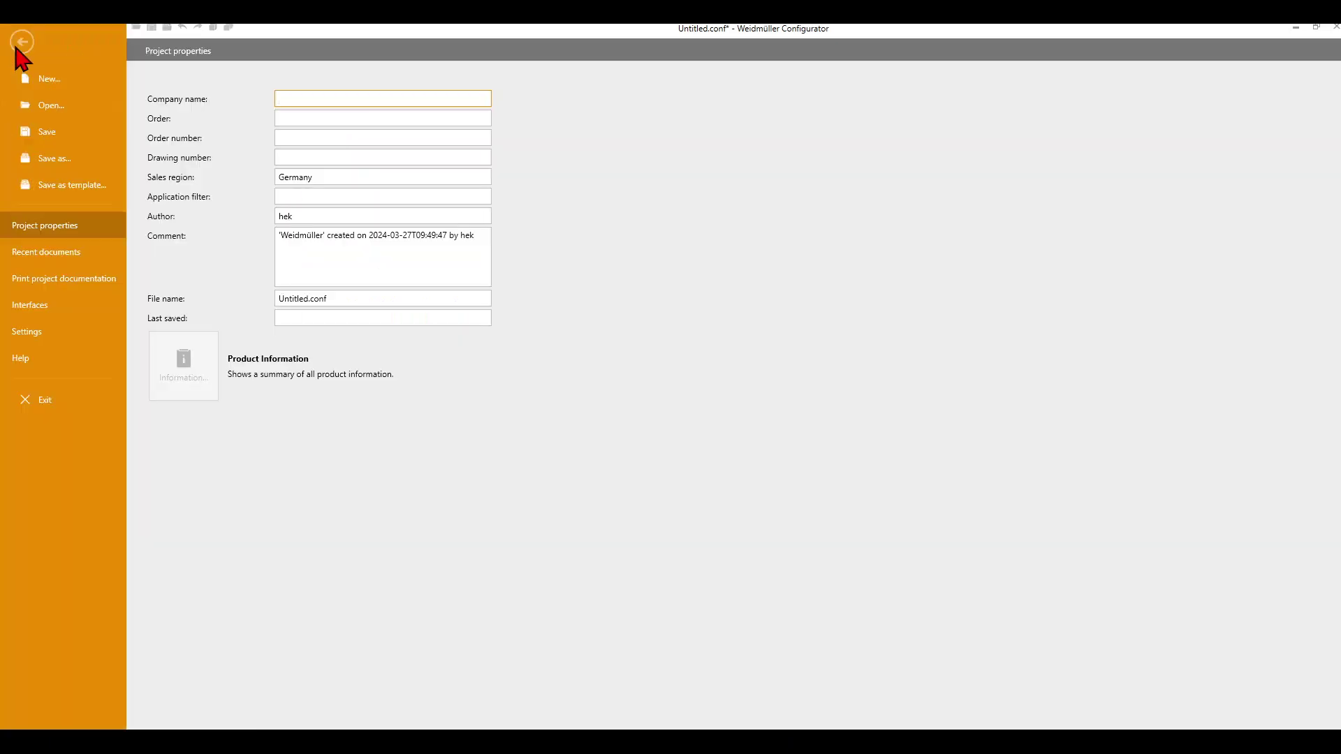
{"action": "left_click", "coordinate": [33, 305]}
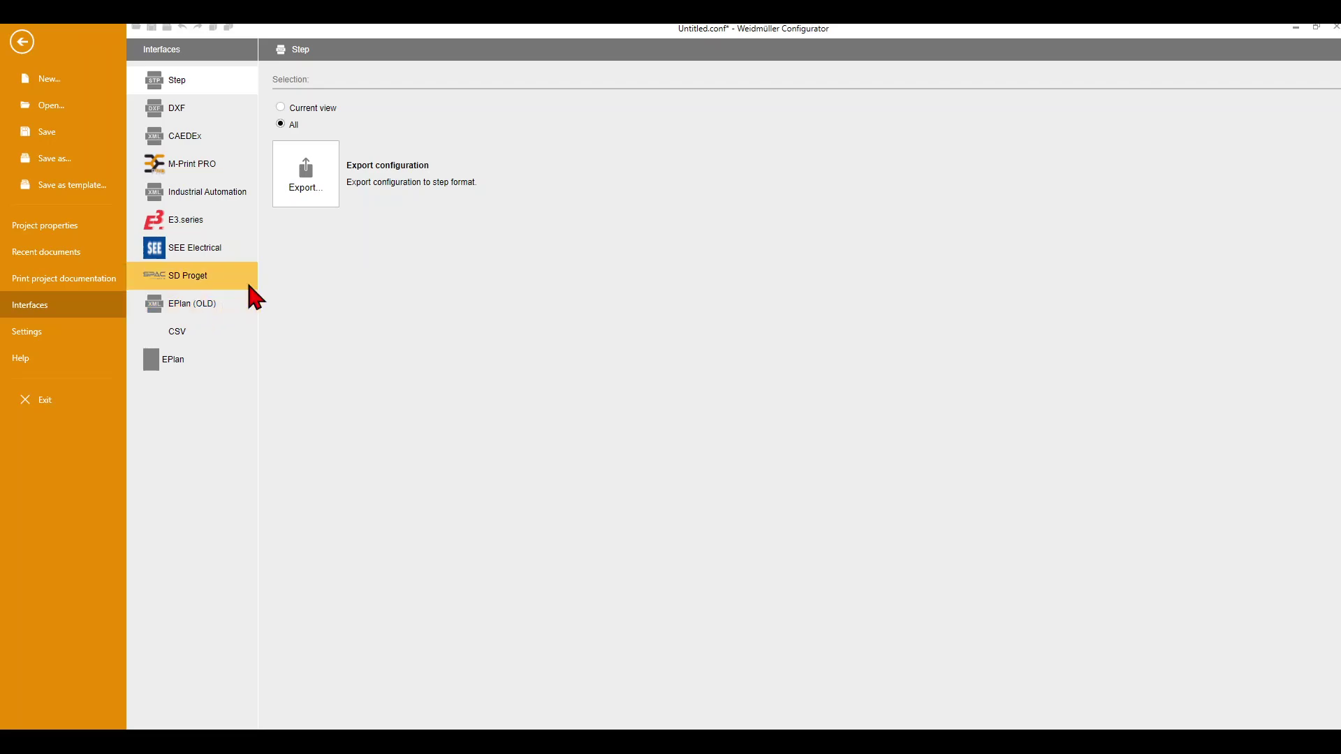
{"action": "left_click", "coordinate": [164, 360]}
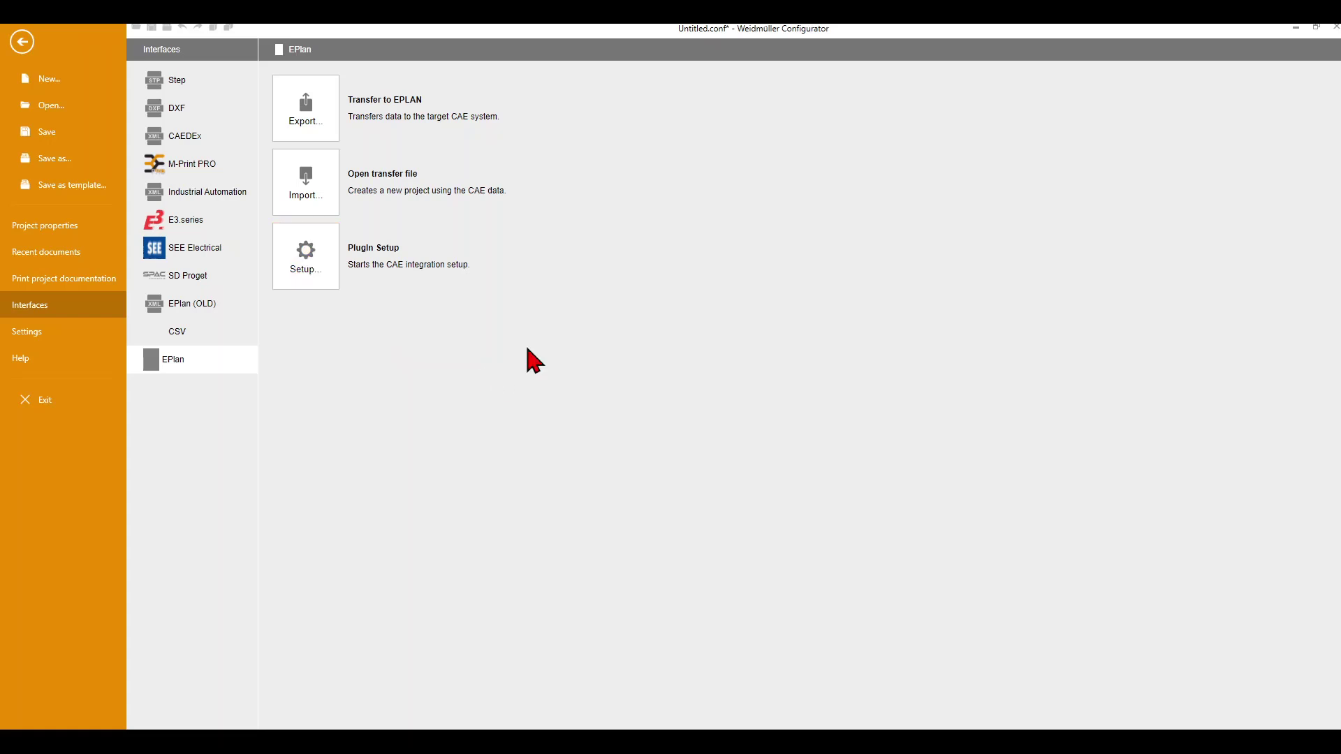
{"action": "left_click", "coordinate": [23, 44]}
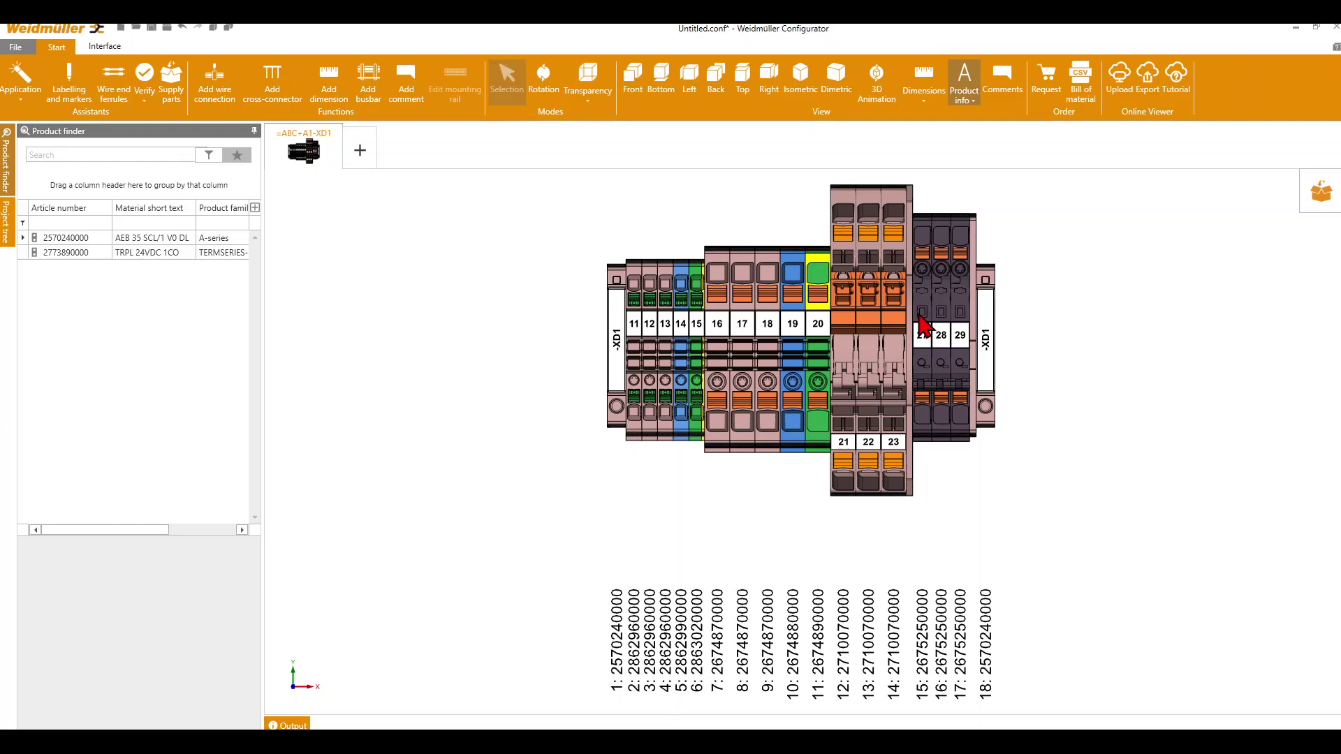
{"action": "mouse_move", "coordinate": [922, 304]}
{"action": "left_click", "coordinate": [923, 310]}
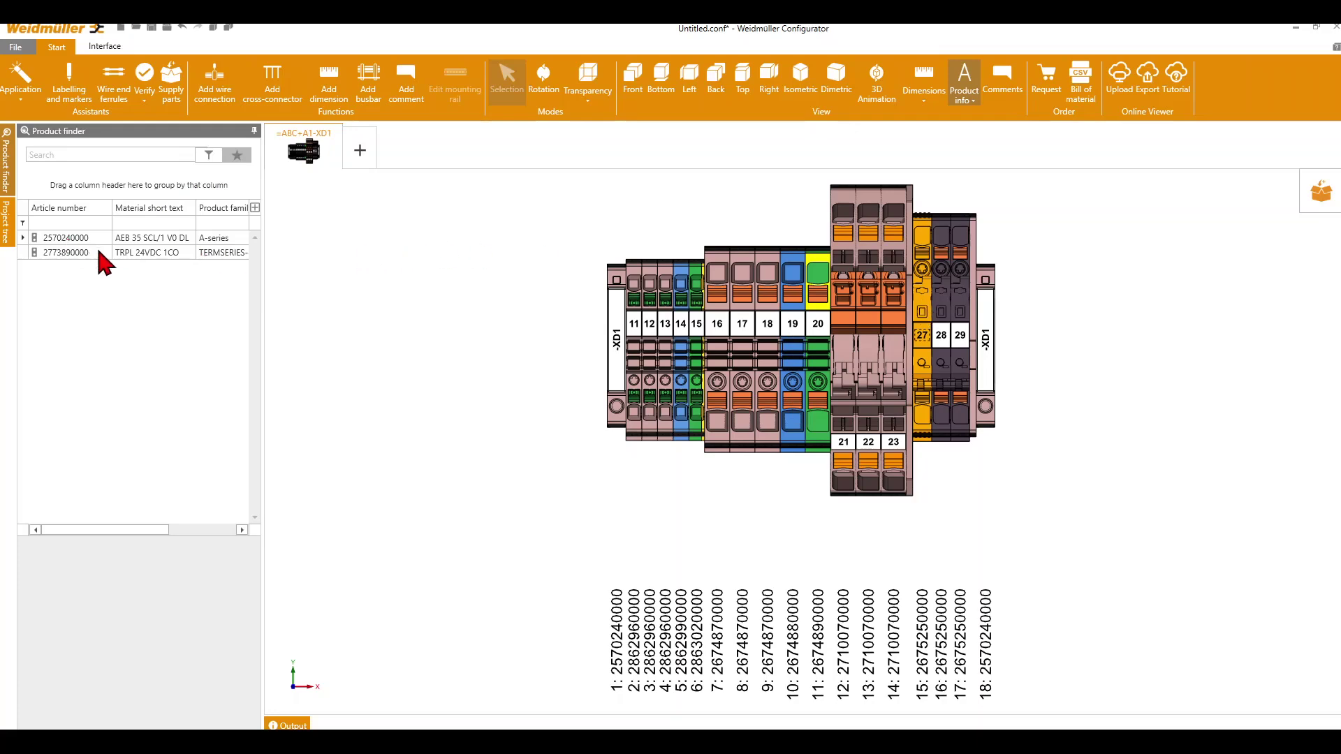
{"action": "left_click", "coordinate": [127, 253]}
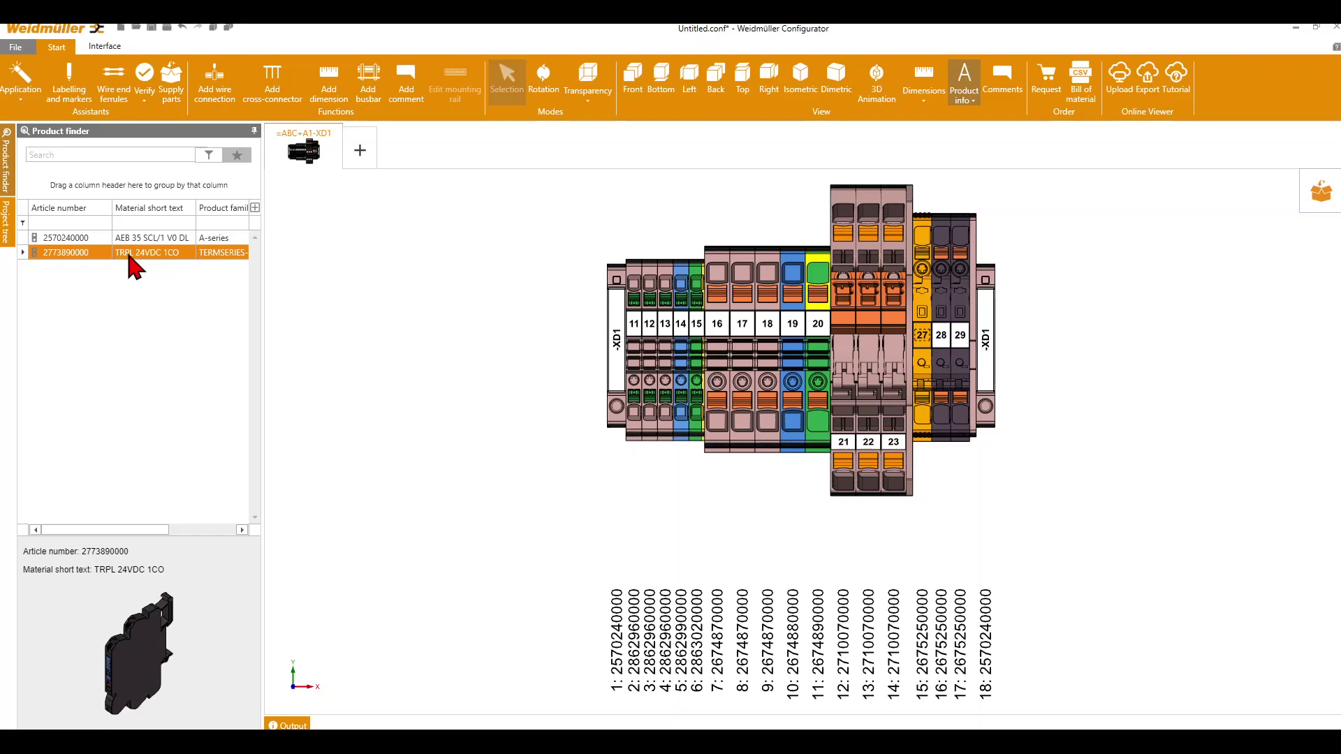
{"action": "right_click", "coordinate": [132, 260]}
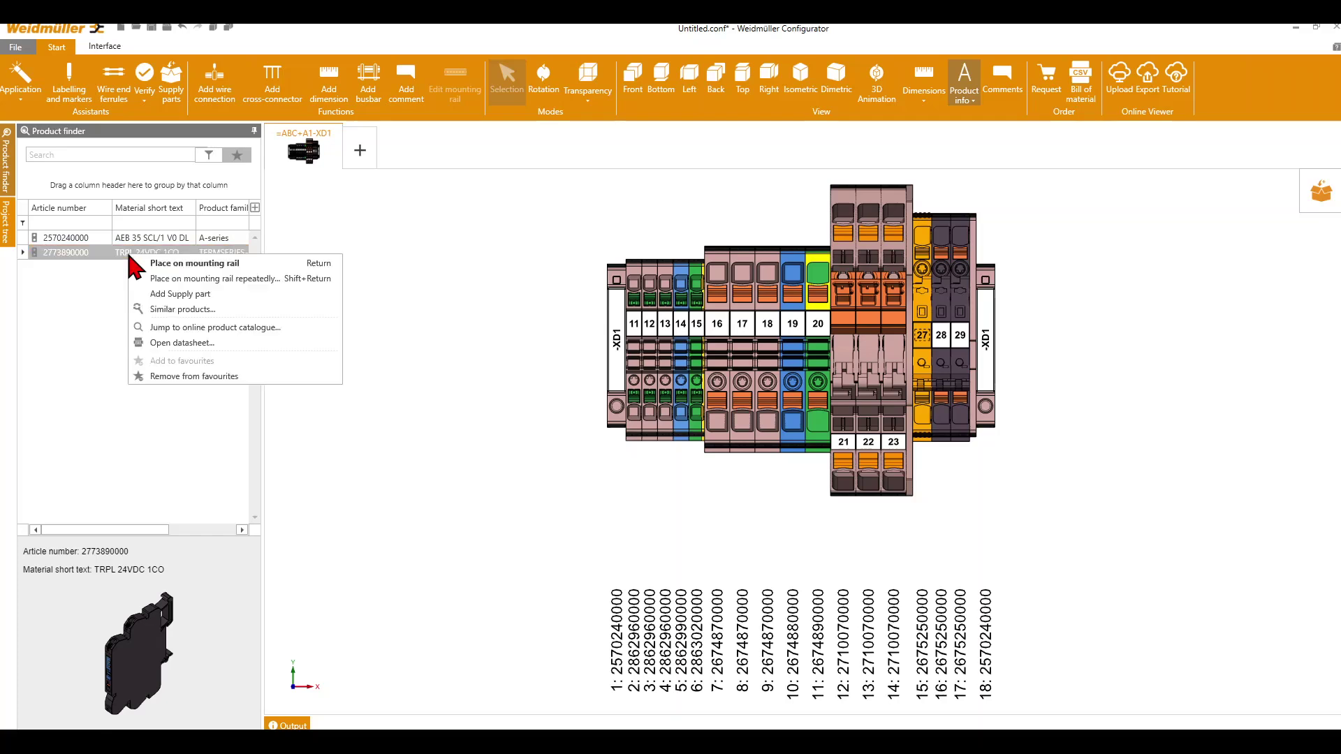
{"action": "left_click", "coordinate": [171, 281]}
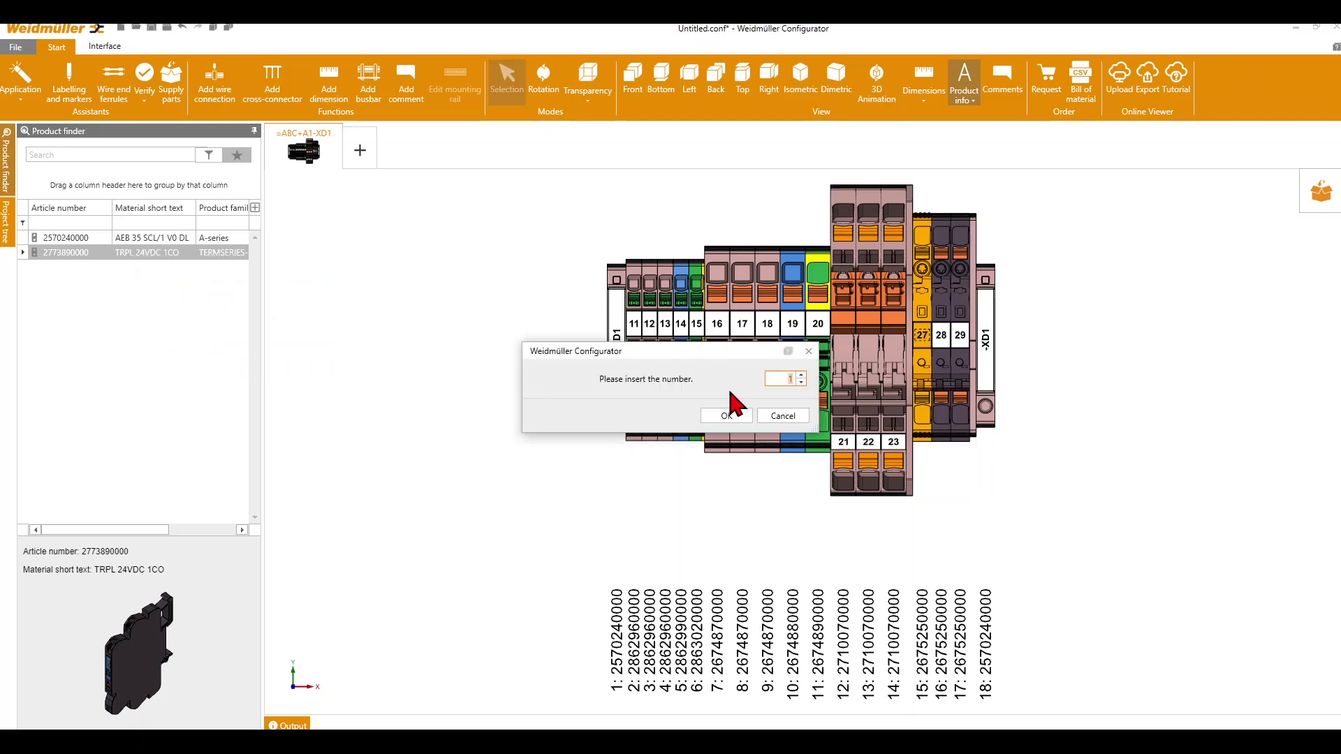
{"action": "left_click", "coordinate": [801, 375]}
{"action": "left_click", "coordinate": [801, 375]}
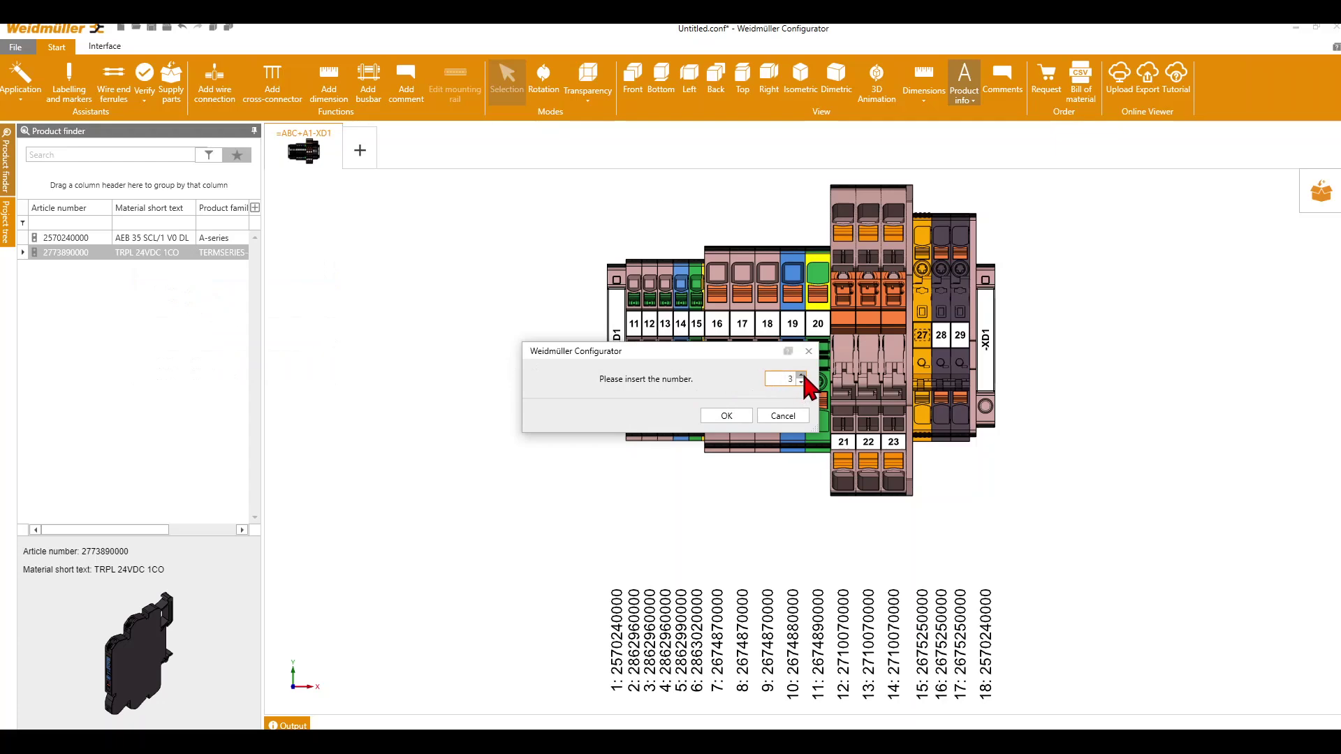
{"action": "left_click", "coordinate": [727, 417]}
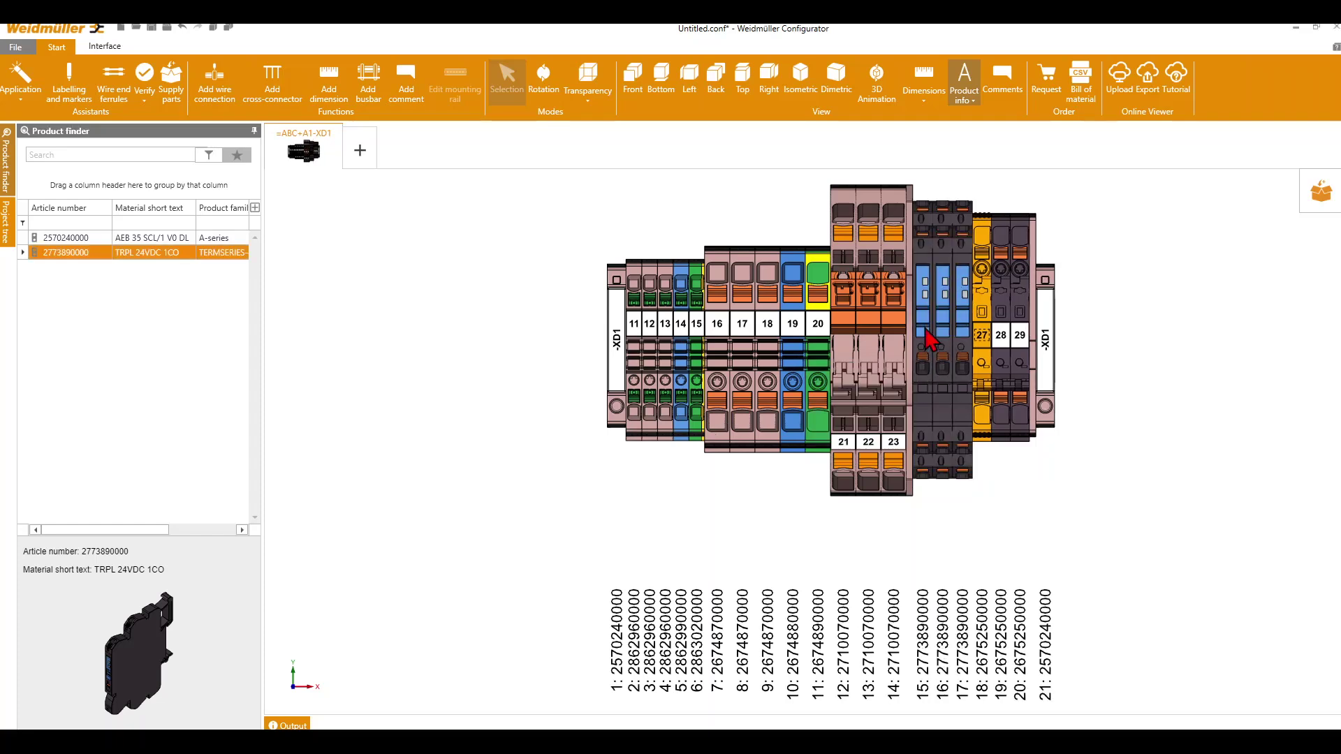
{"action": "mouse_move", "coordinate": [929, 333]}
{"action": "left_click", "coordinate": [926, 341]}
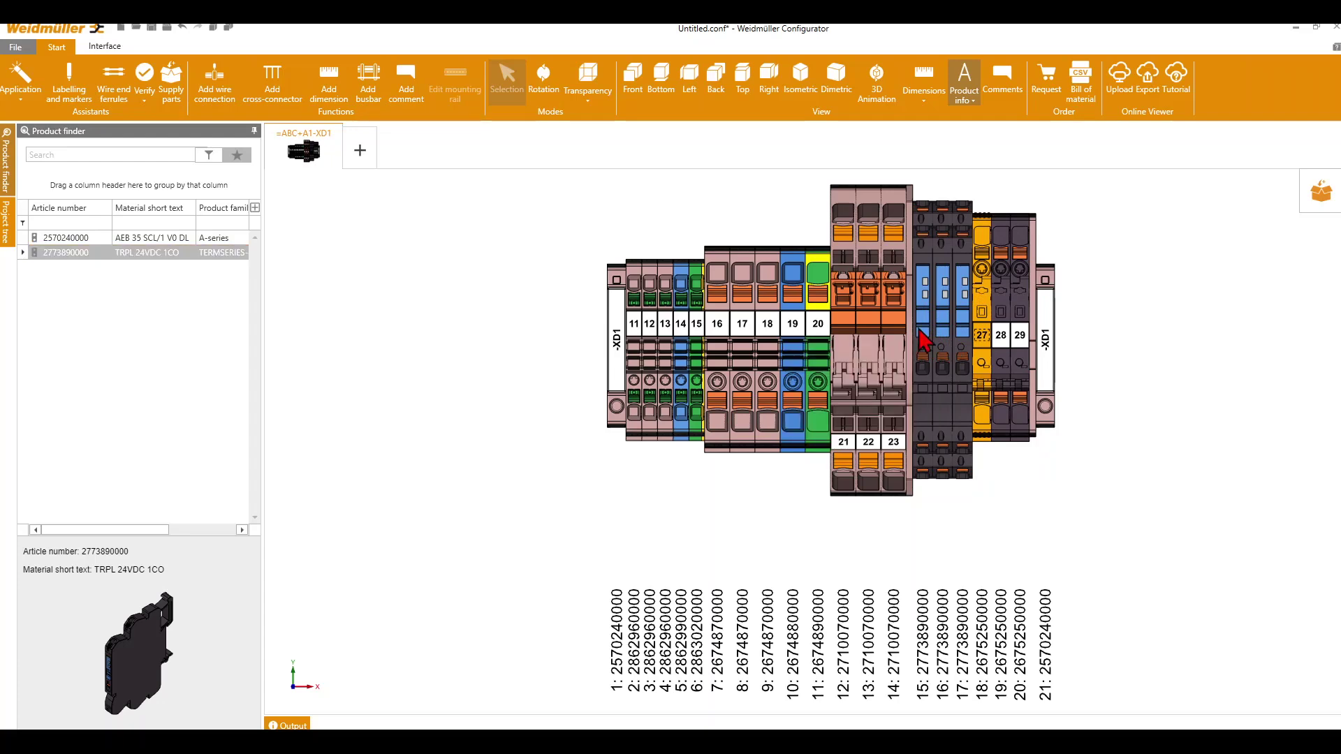
Step: Add a 20 × 35 × 1 mm placeholder space in front of the first relay
{"action": "right_click", "coordinate": [923, 340]}
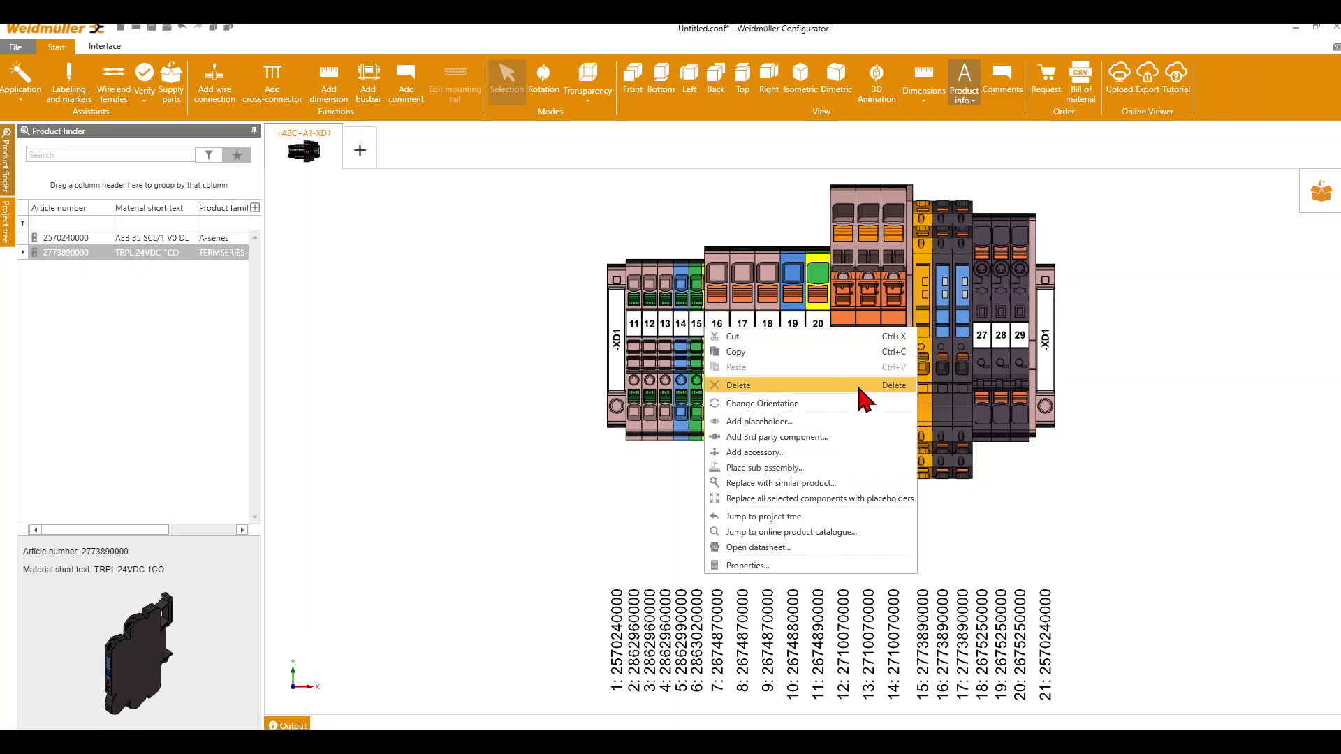
{"action": "left_click", "coordinate": [841, 420]}
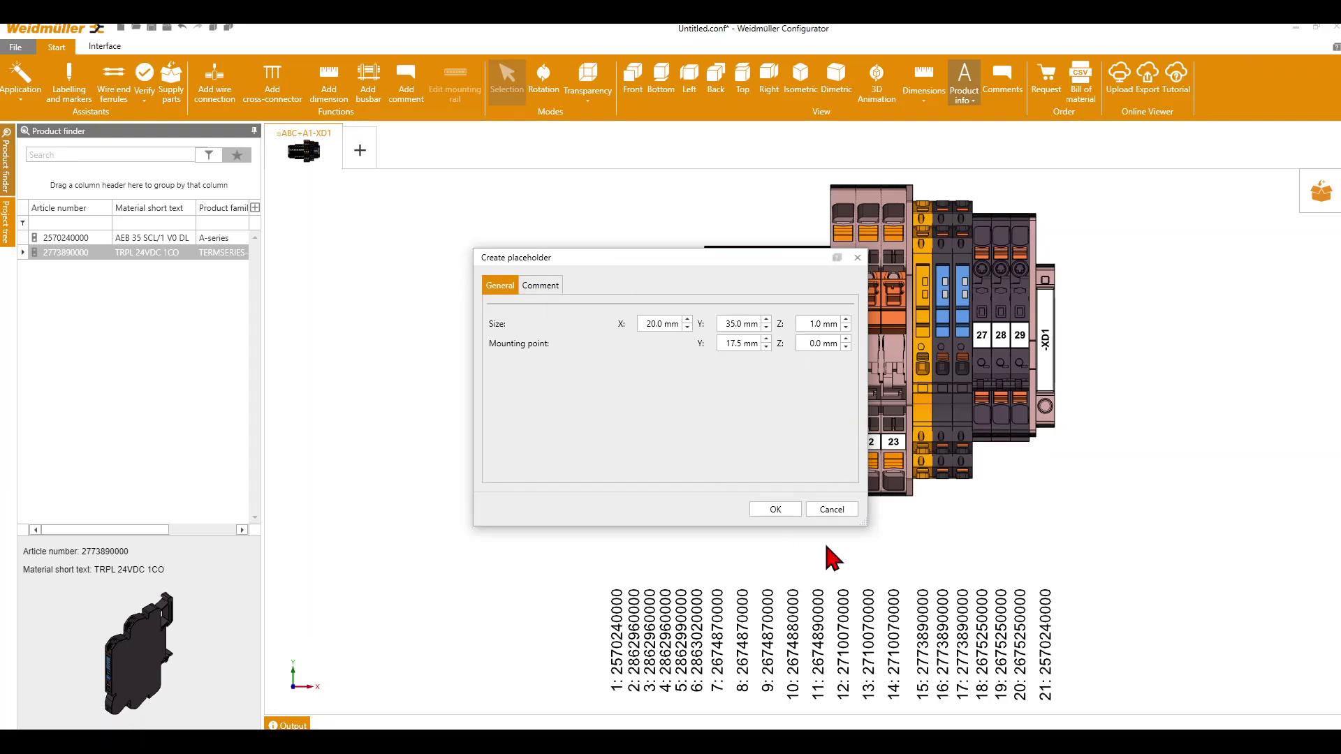
{"action": "left_click", "coordinate": [773, 511]}
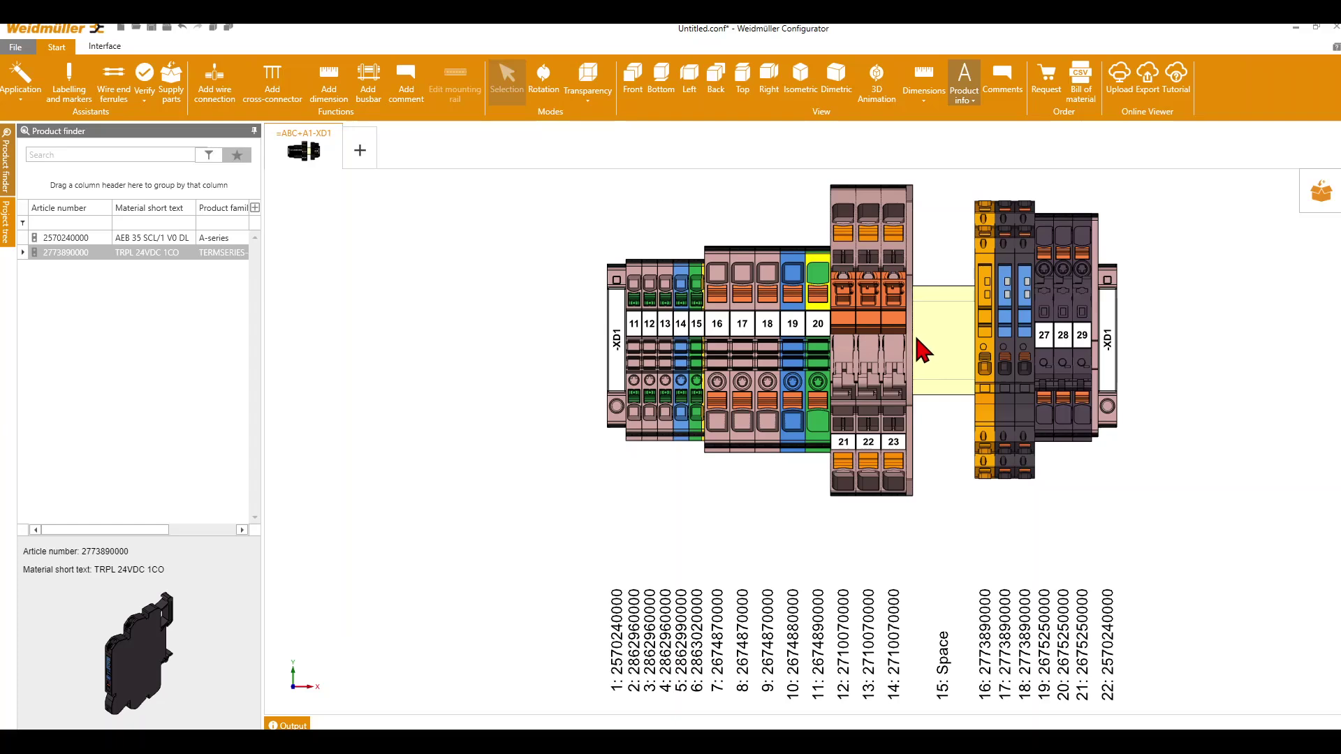
{"action": "mouse_move", "coordinate": [917, 340]}
{"action": "left_click", "coordinate": [144, 83]}
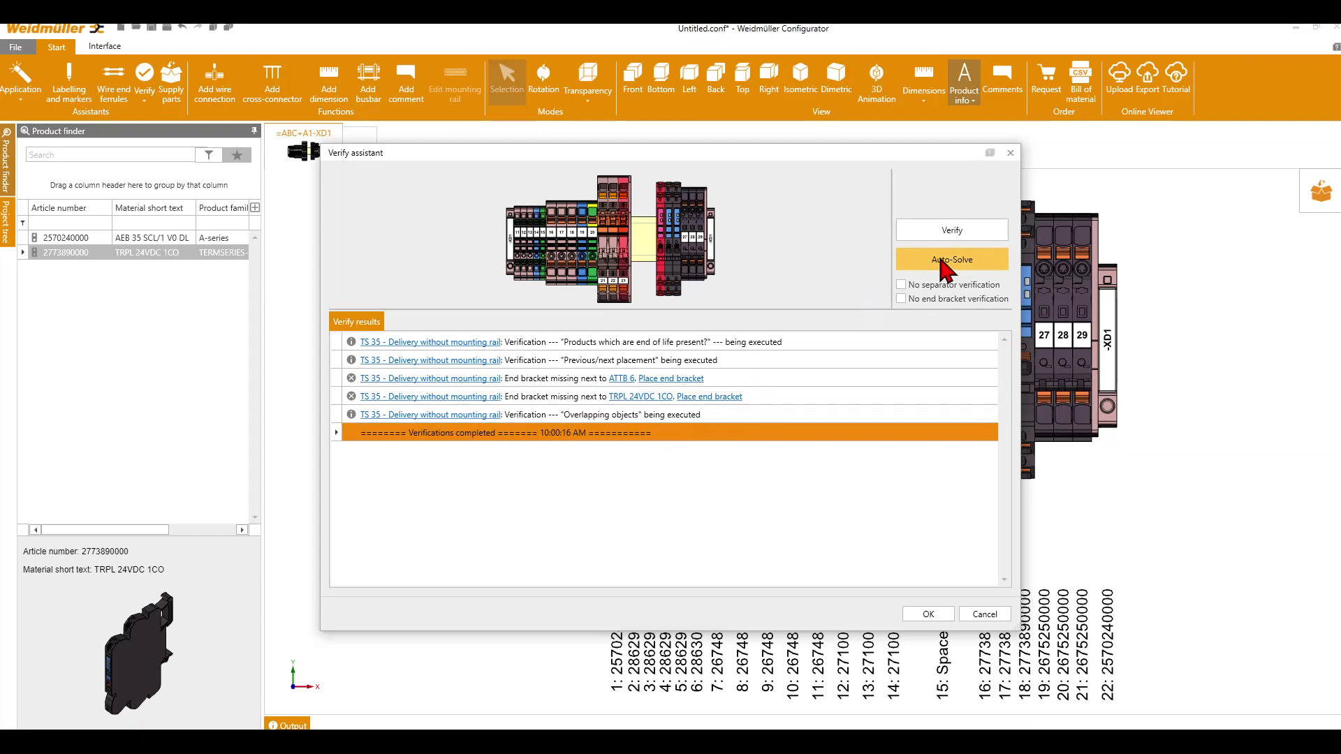
Step: Auto-Solve the verification to add an AEB 35 SCL/1 V0 end bracket and WEW 35/2
{"action": "left_click", "coordinate": [942, 261]}
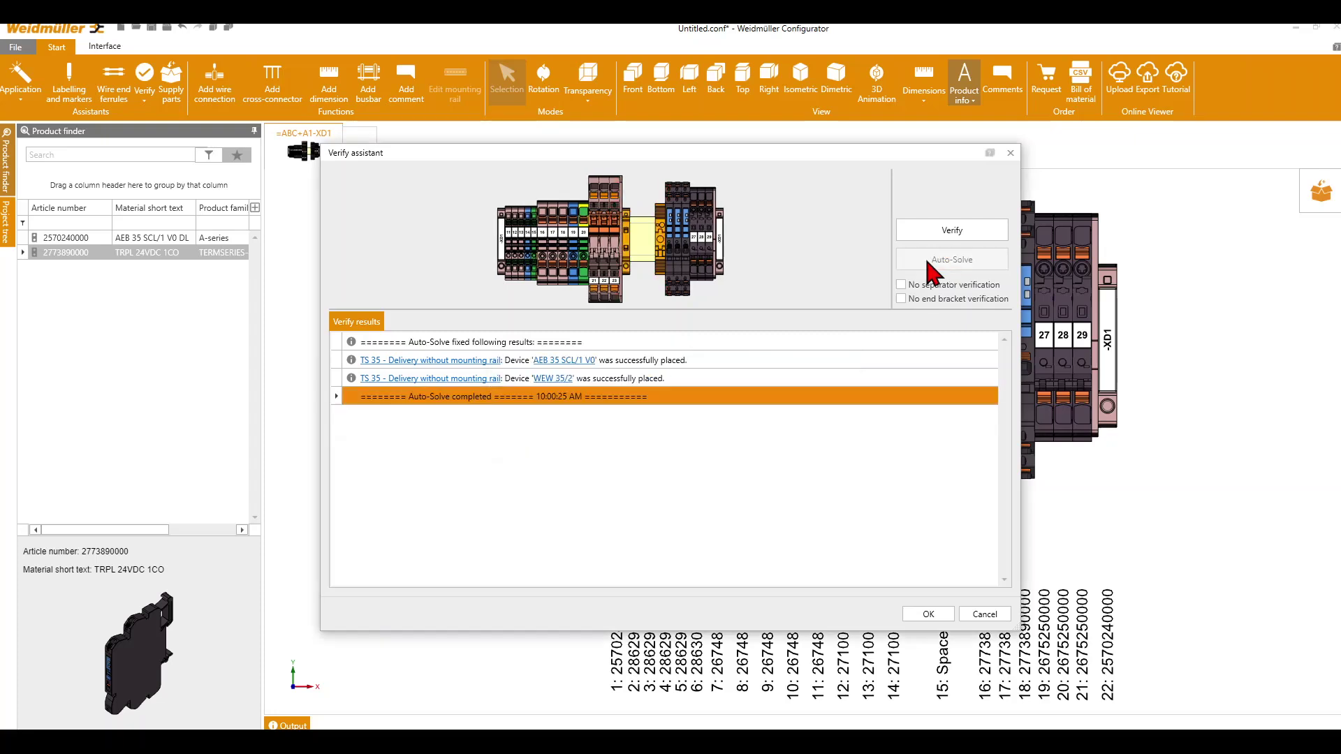
{"action": "left_click", "coordinate": [929, 615]}
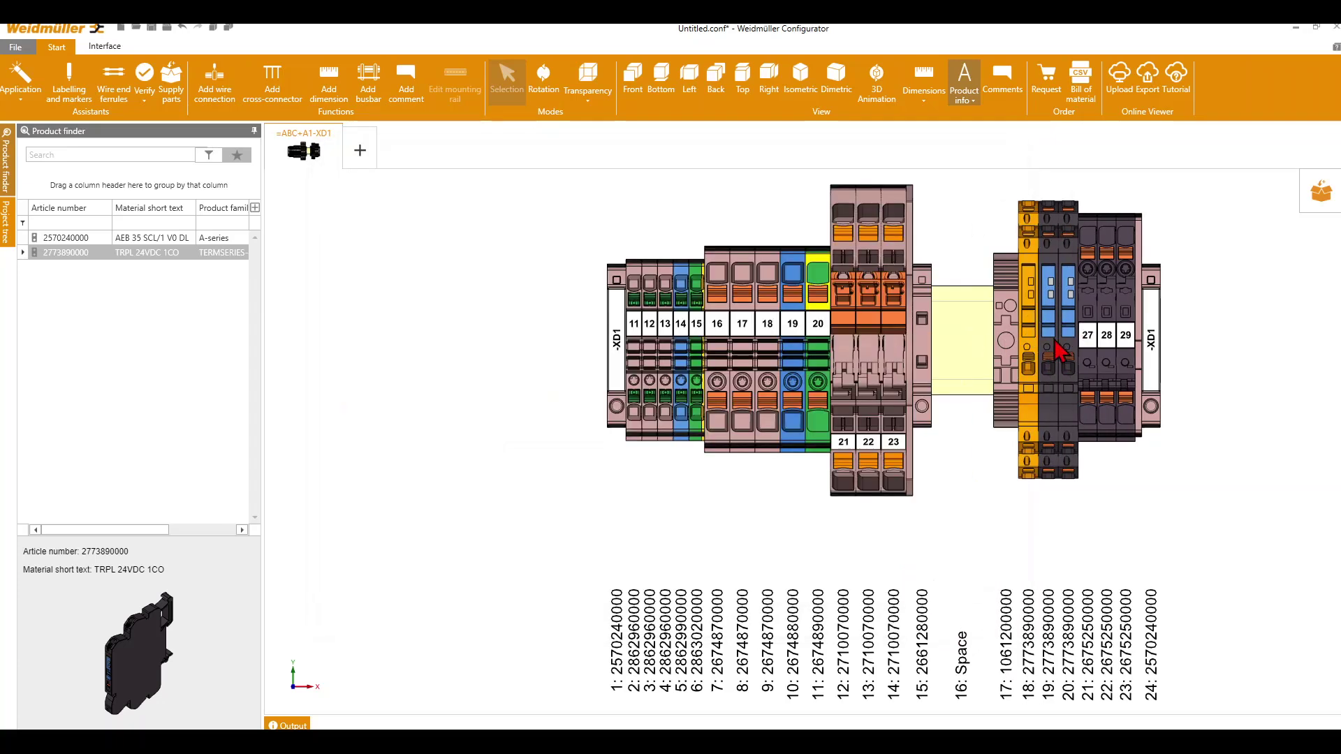
{"action": "mouse_move", "coordinate": [1058, 345]}
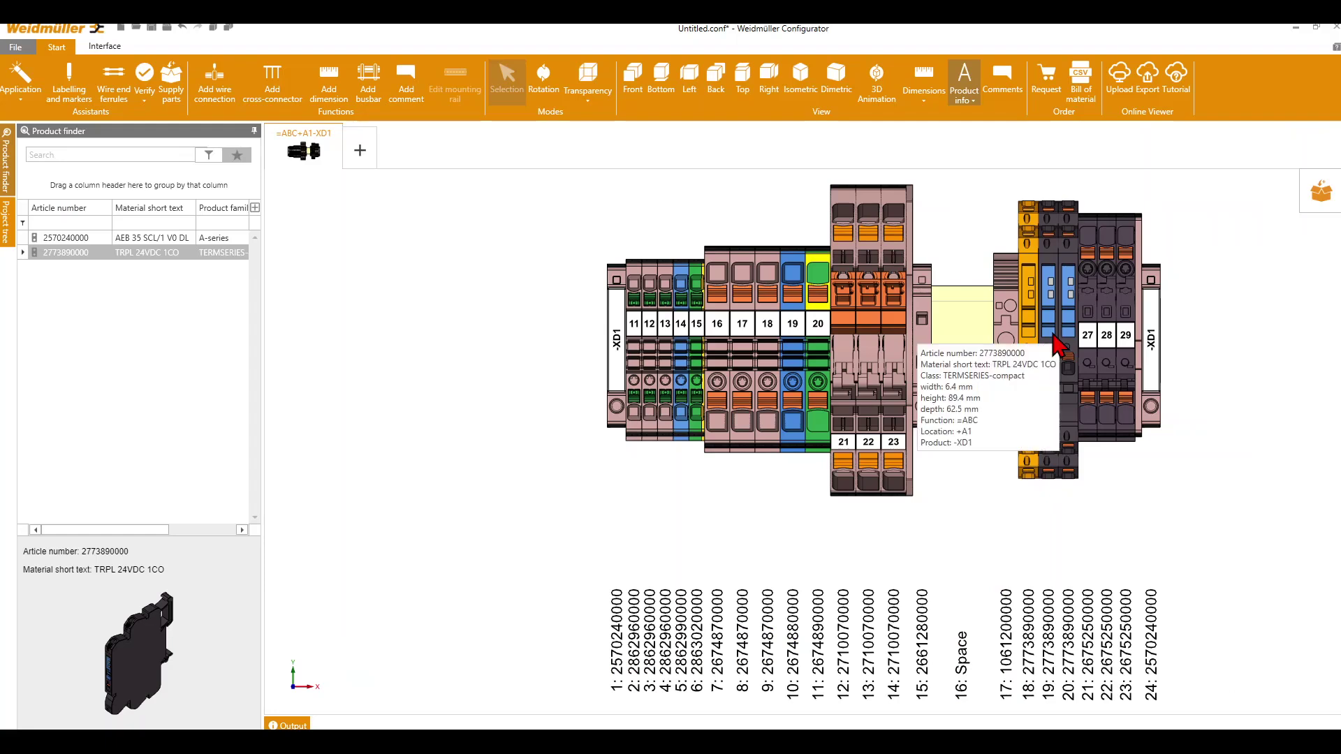
Step: Enter markers 24, 25 and 26 for the three TRPL 24VDC 1CO relays
{"action": "left_click", "coordinate": [70, 89]}
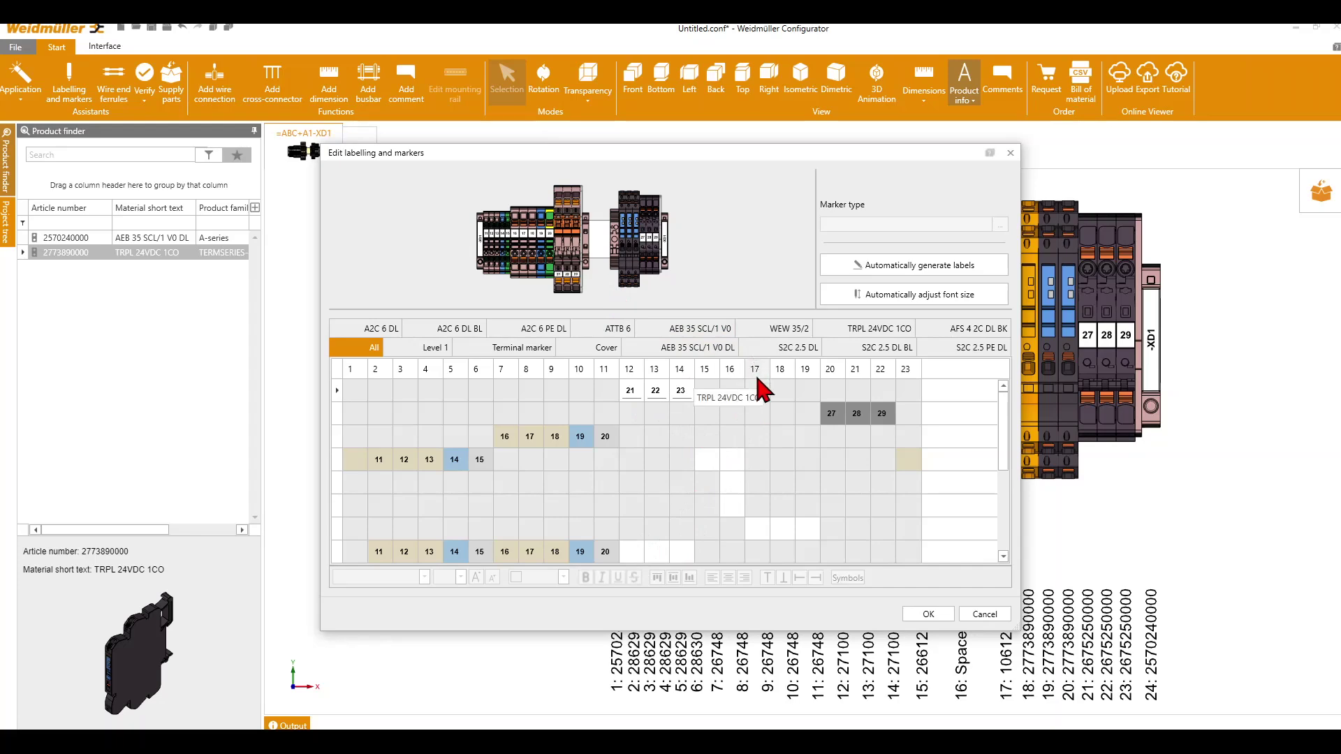
{"action": "left_click", "coordinate": [758, 529]}
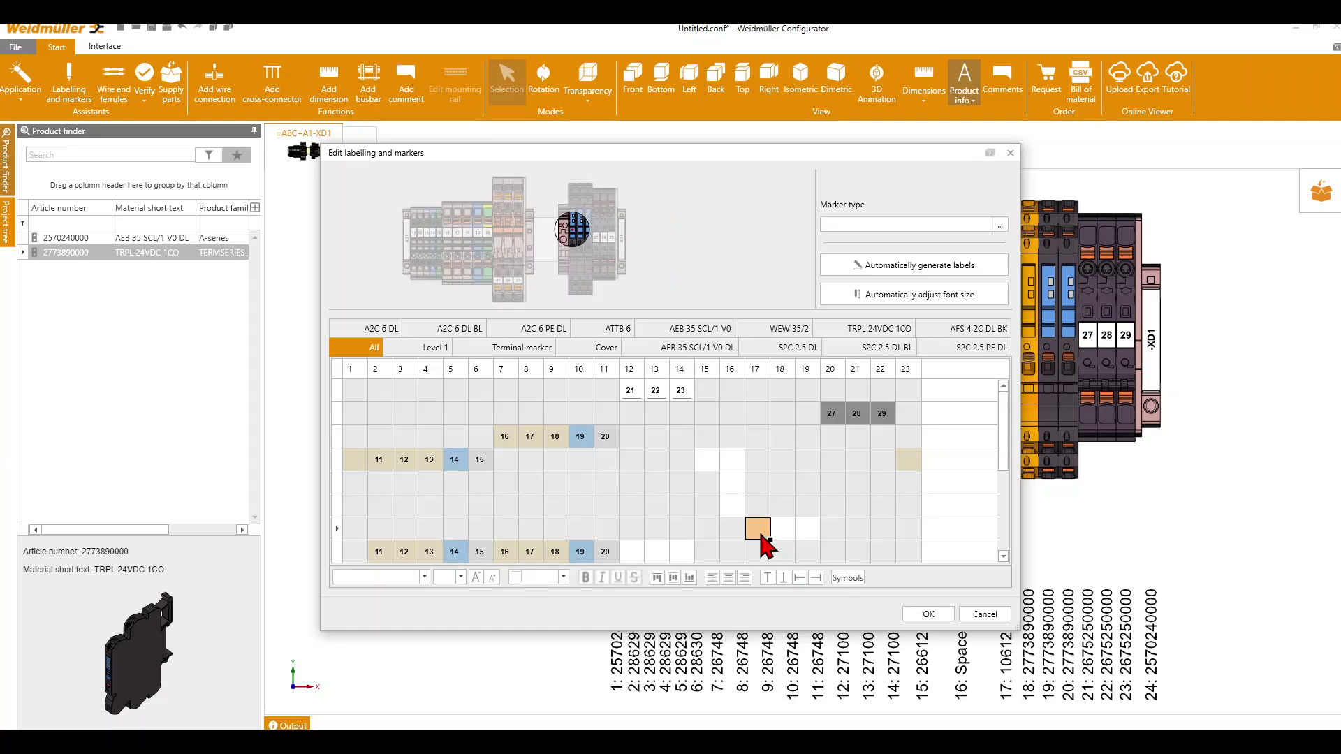
{"action": "left_click", "coordinate": [761, 535]}
{"action": "type", "text": "24"}
{"action": "left_click", "coordinate": [785, 538]}
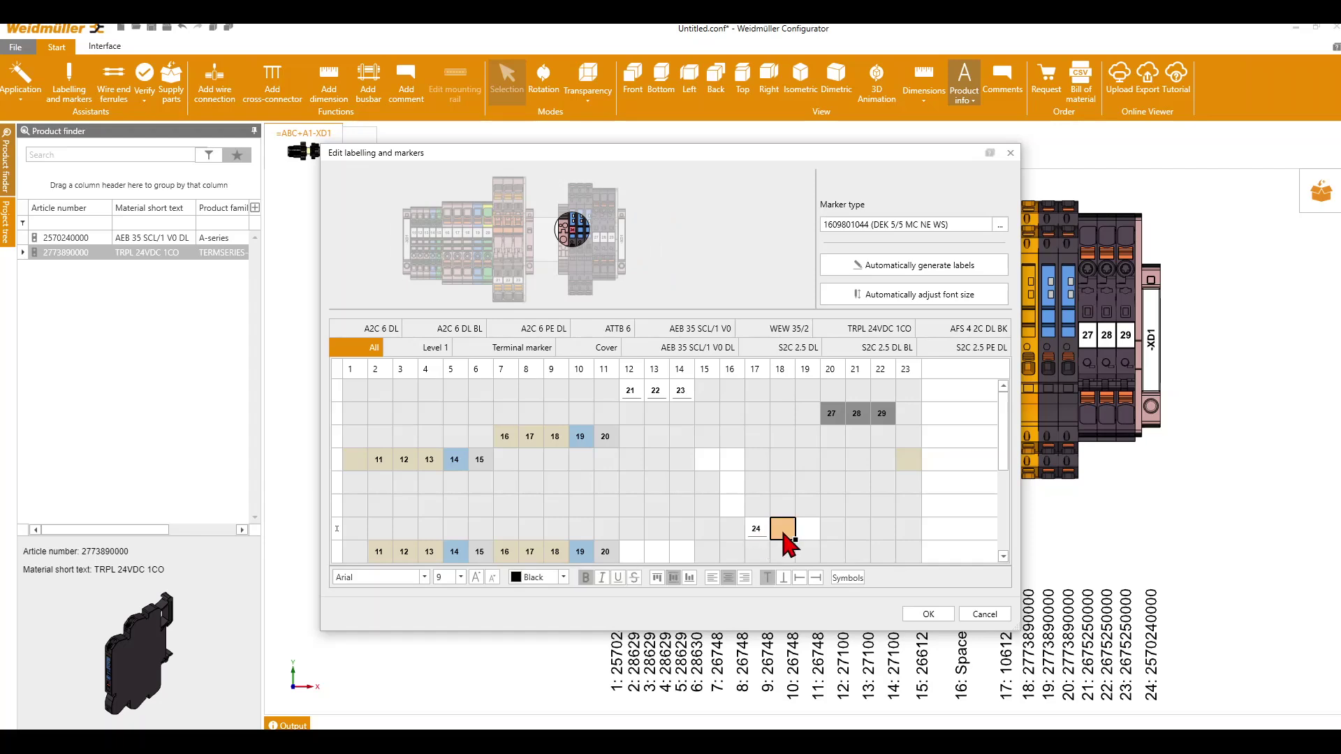
{"action": "left_click", "coordinate": [783, 535]}
{"action": "type", "text": "25"}
{"action": "left_click", "coordinate": [807, 539]}
{"action": "left_click", "coordinate": [806, 530]}
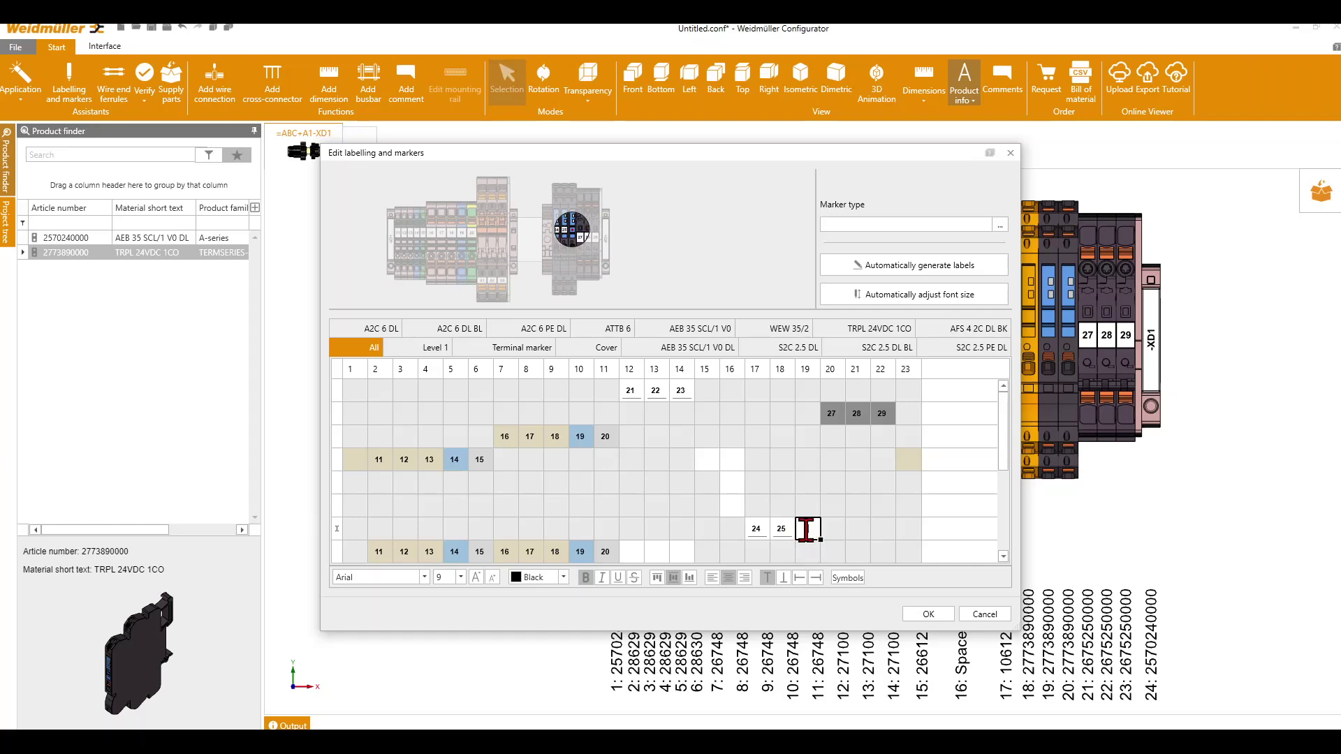
{"action": "left_click", "coordinate": [928, 614]}
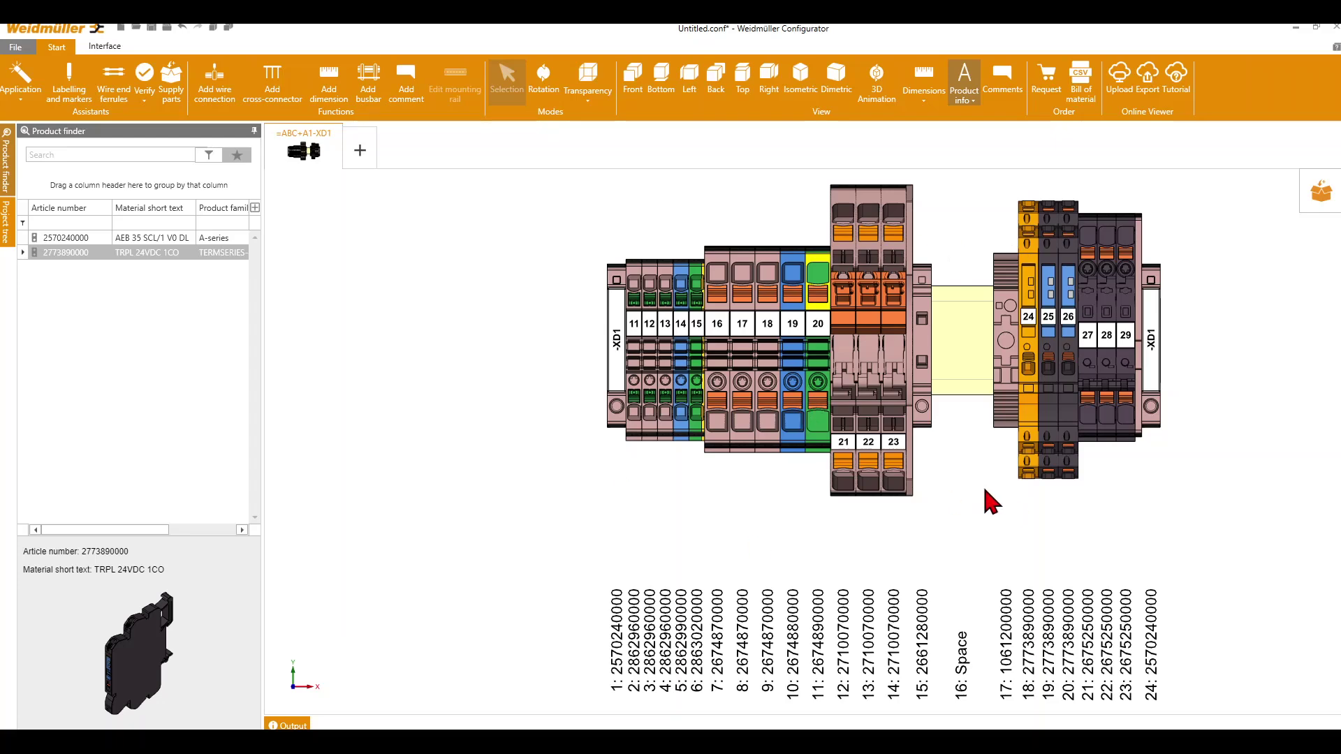
Step: Open a quotation request for =ABC+A1-XD1 as an assembled product and check the service levels
{"action": "left_click", "coordinate": [1046, 80]}
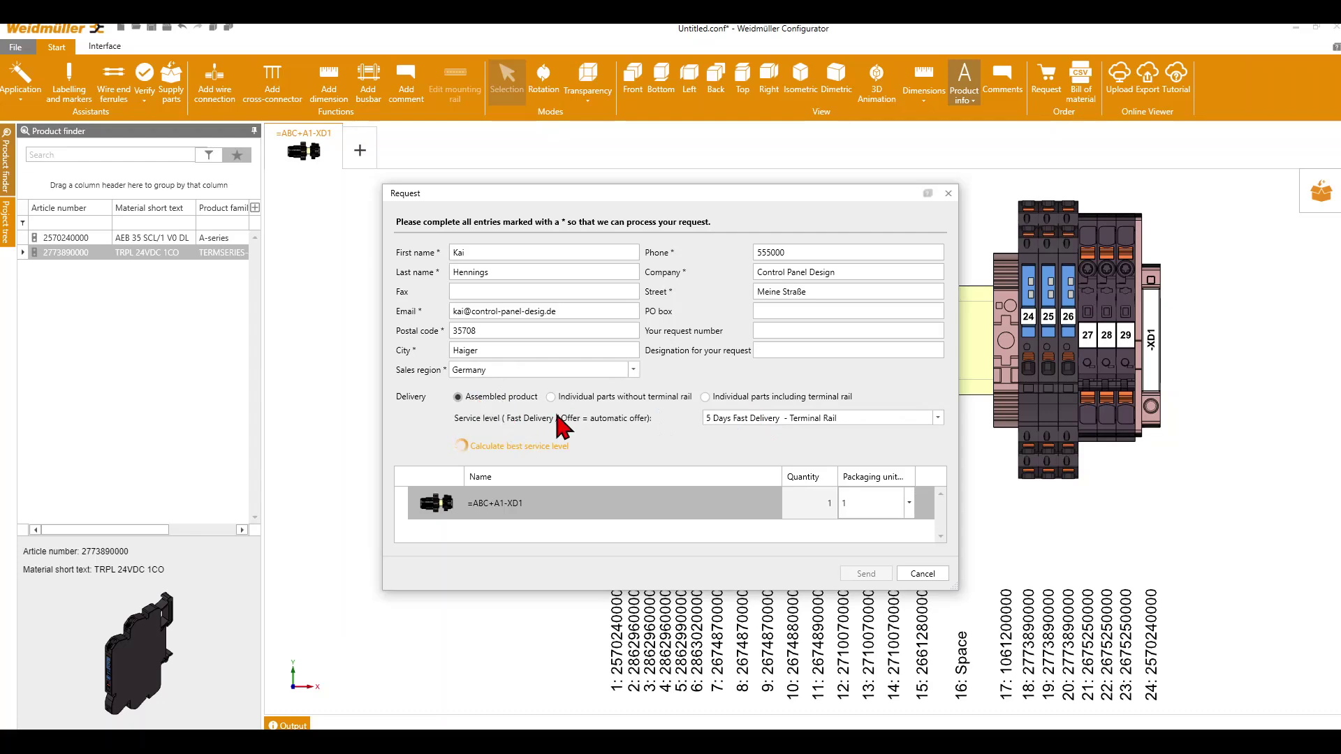
{"action": "left_click", "coordinate": [938, 417]}
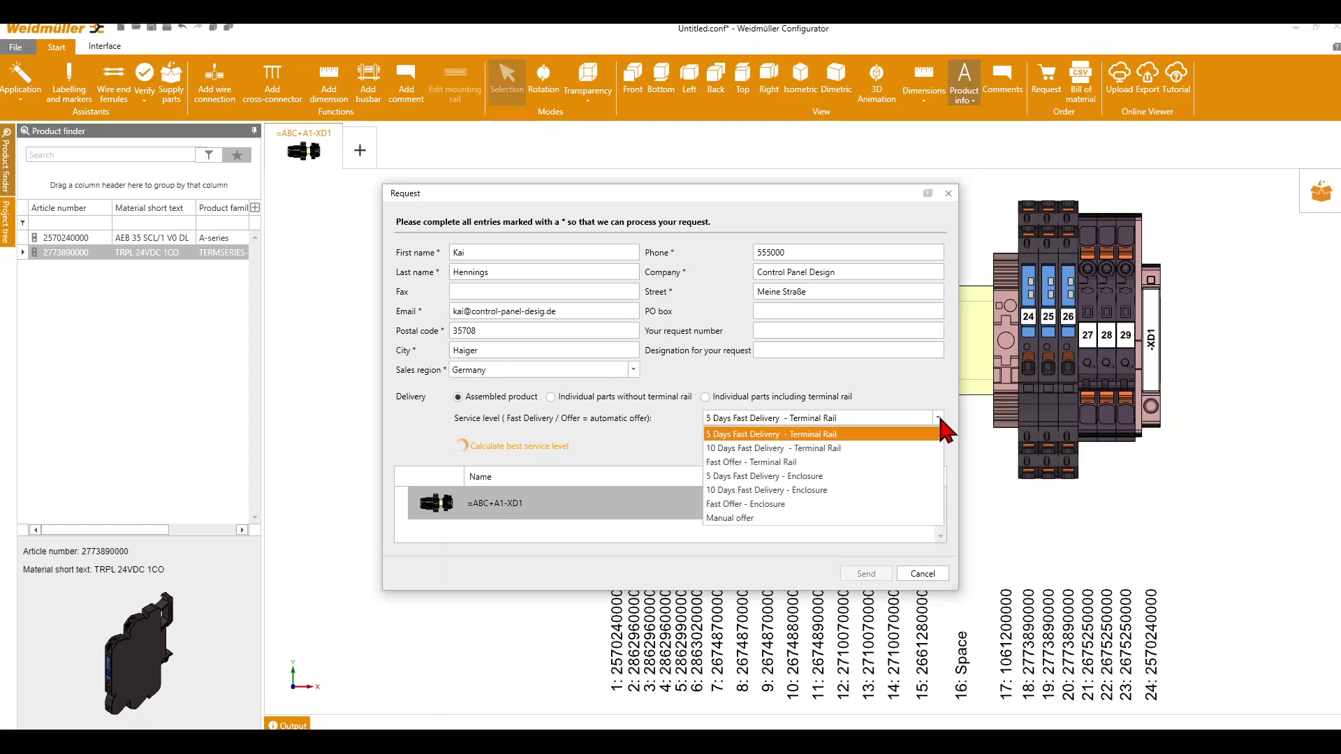
{"action": "left_click", "coordinate": [938, 417]}
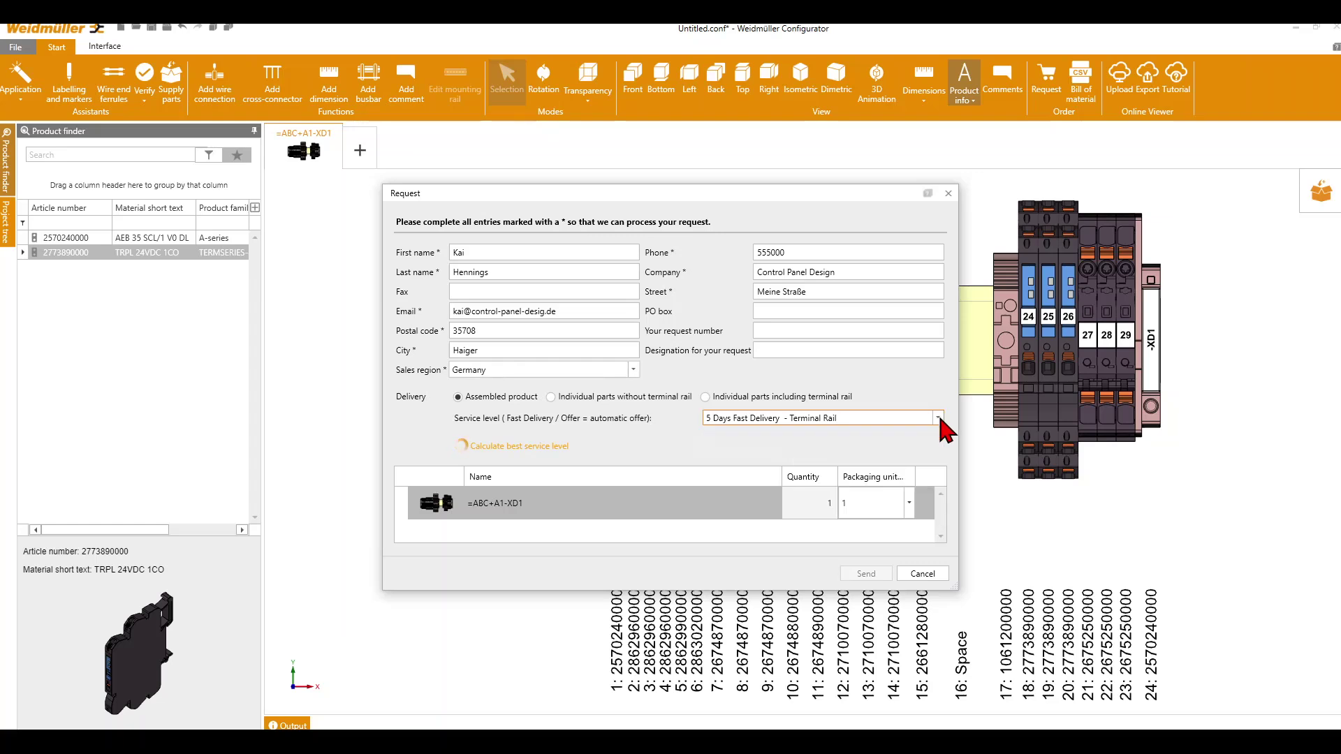